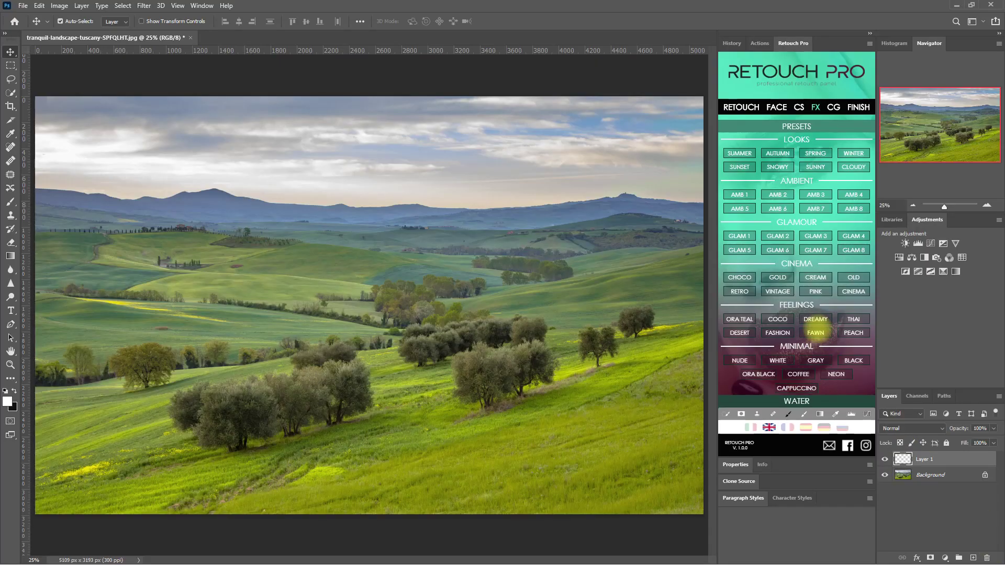
Step: Hide the Fawn layer, then apply and hide the AUTUMN and BLACK look presets
click(885, 459)
click(778, 153)
click(885, 475)
click(854, 361)
click(885, 491)
Step: Add the Sun 3 glow overlay from FX > Overlays and drag it toward the upper right
scroll(819, 386, down, 1)
click(797, 401)
click(816, 300)
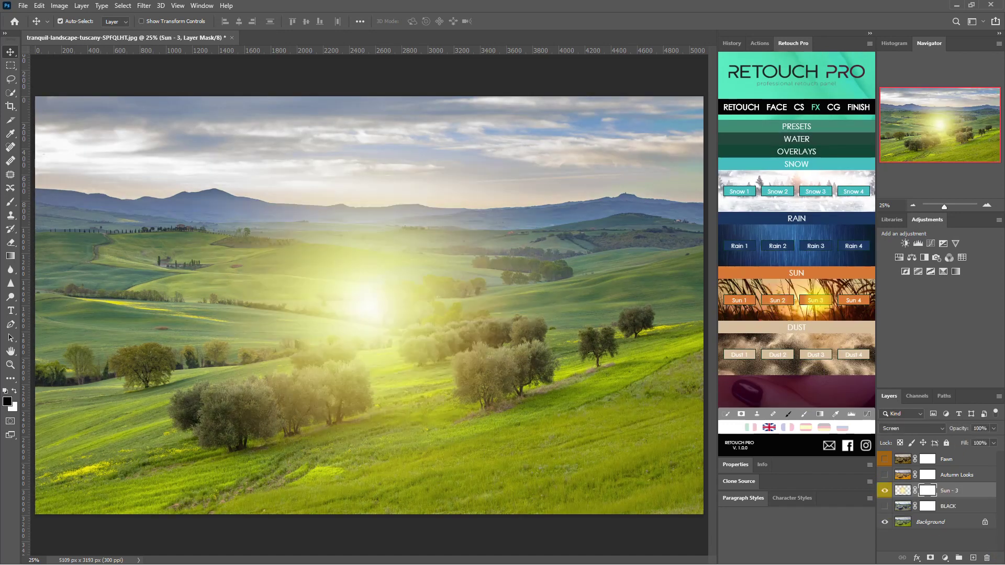
drag(367, 302, 664, 193)
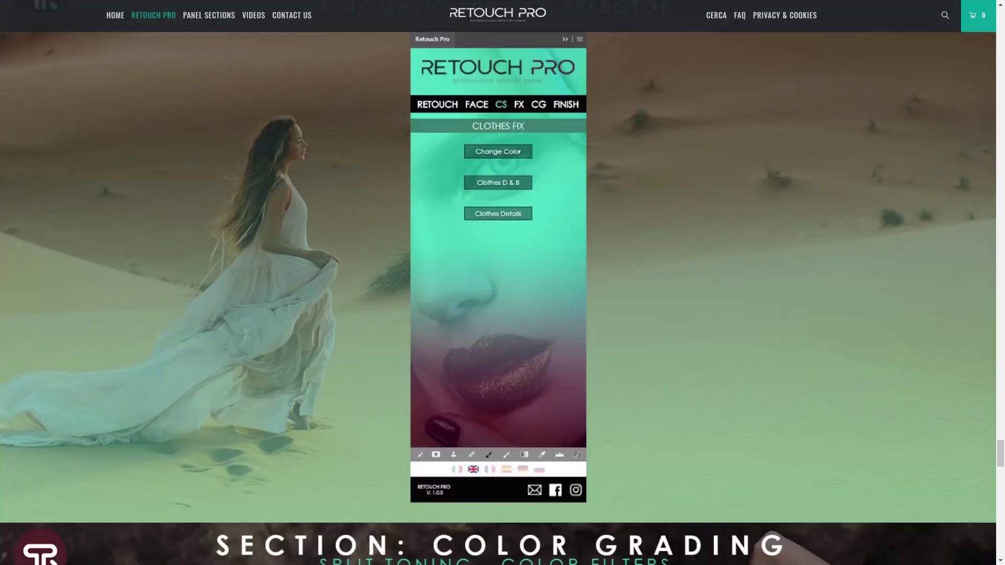
Step: Scroll the Retouch Pro page past Color Grading and FX down to the FINISH section
scroll(498, 283, down, 9)
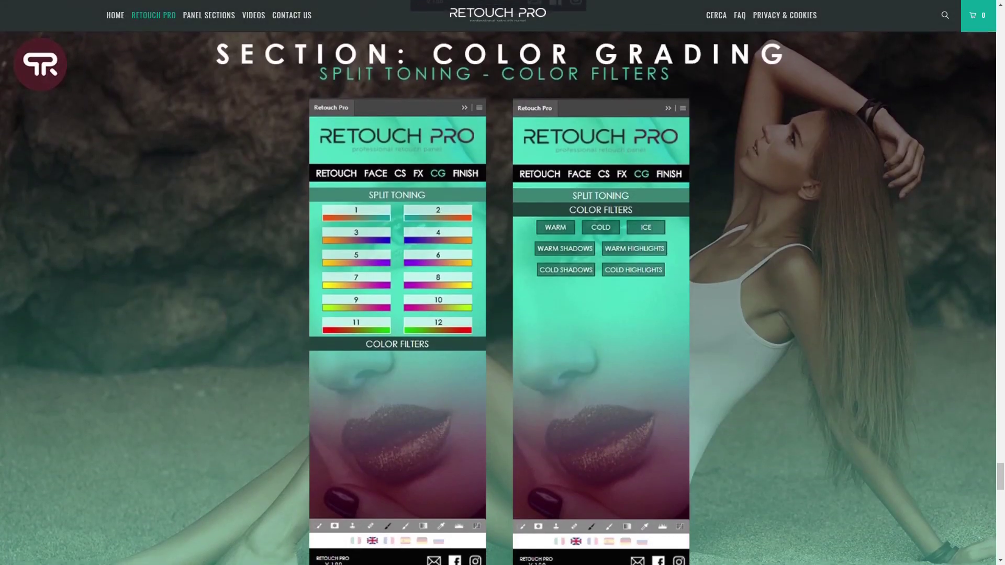
scroll(499, 283, down, 10)
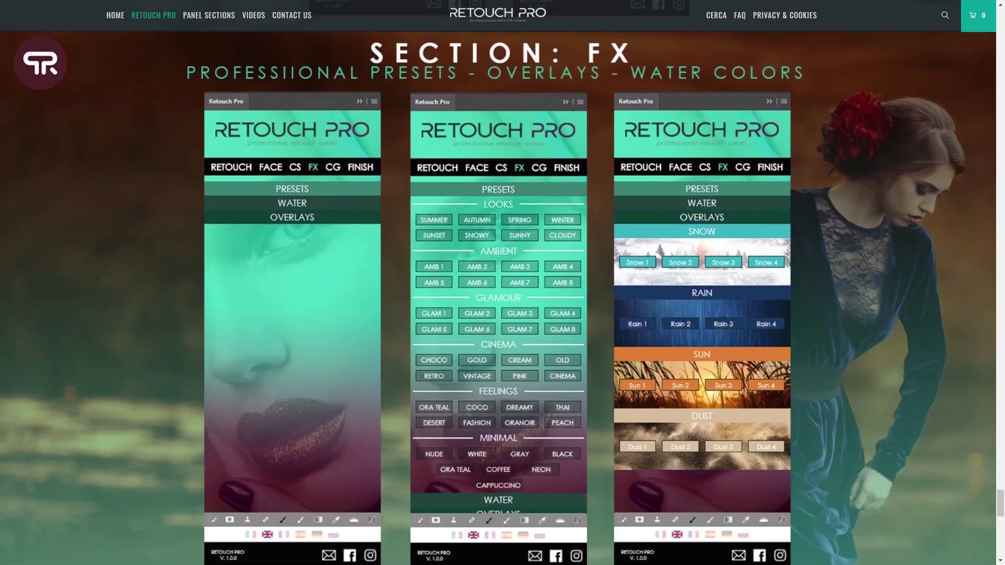
scroll(499, 283, down, 10)
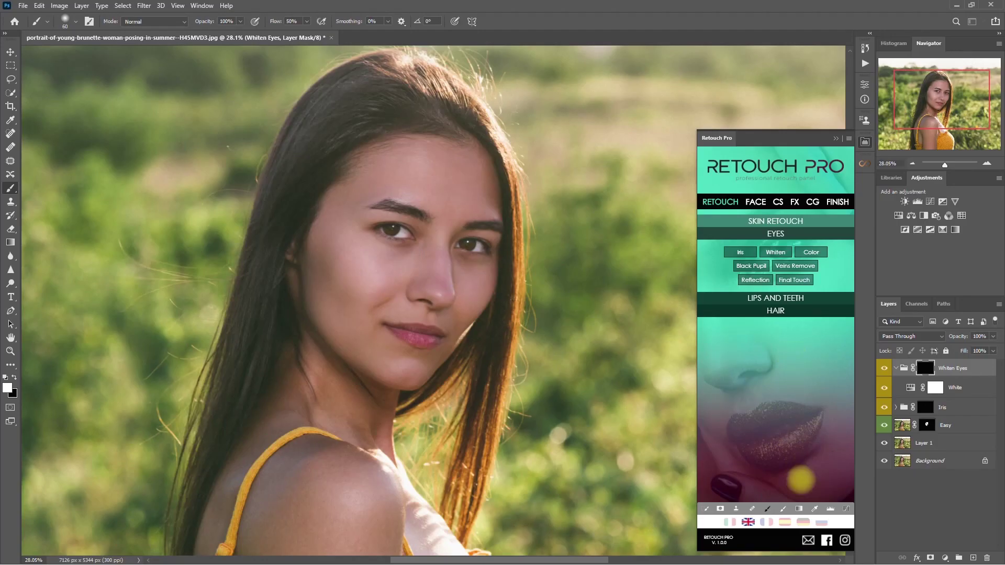
Step: Delete the Eyes Details group, apply an orange grade as a TOUCH layer, and toggle it to compare
scroll(498, 246, up, 3)
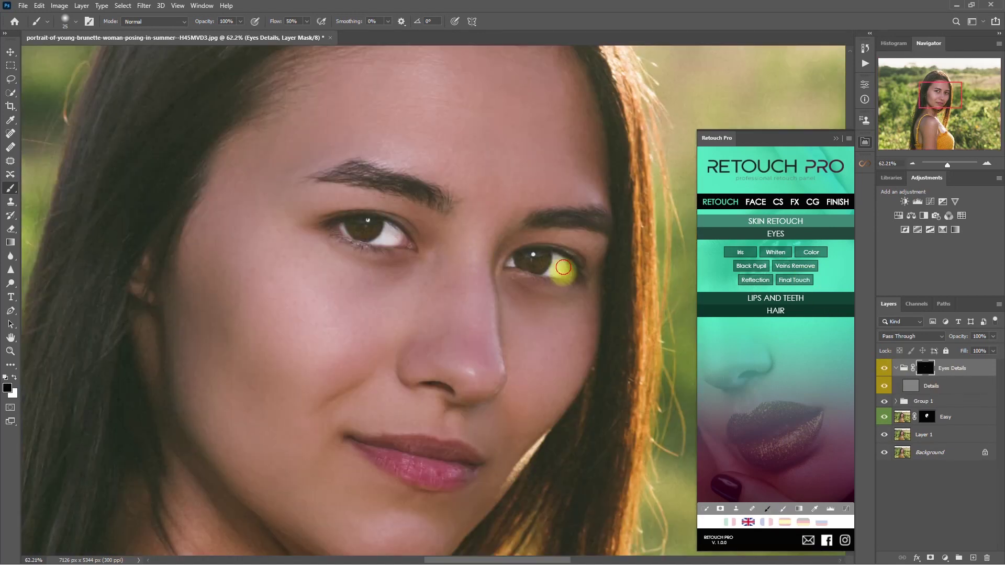
click(885, 368)
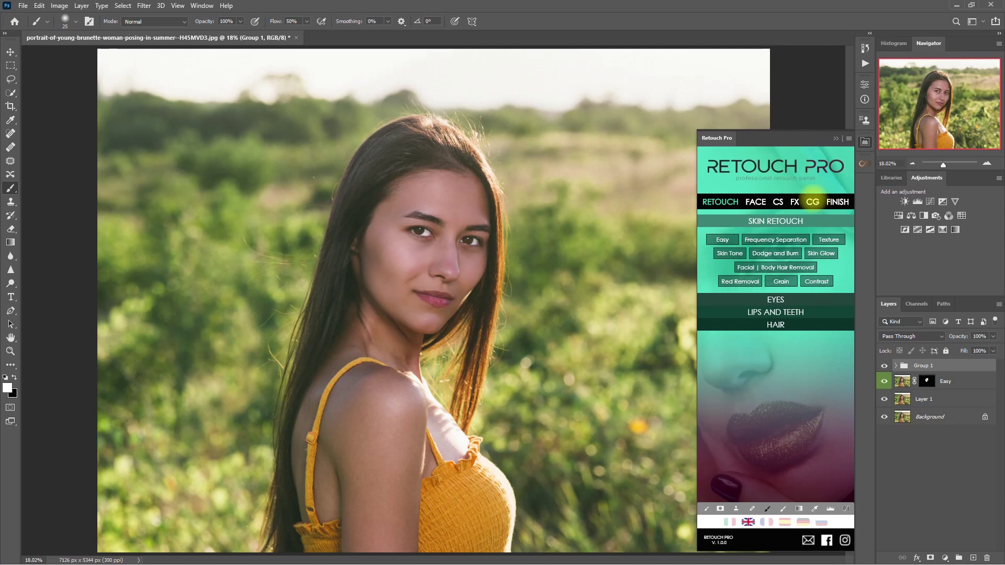
click(812, 201)
click(801, 292)
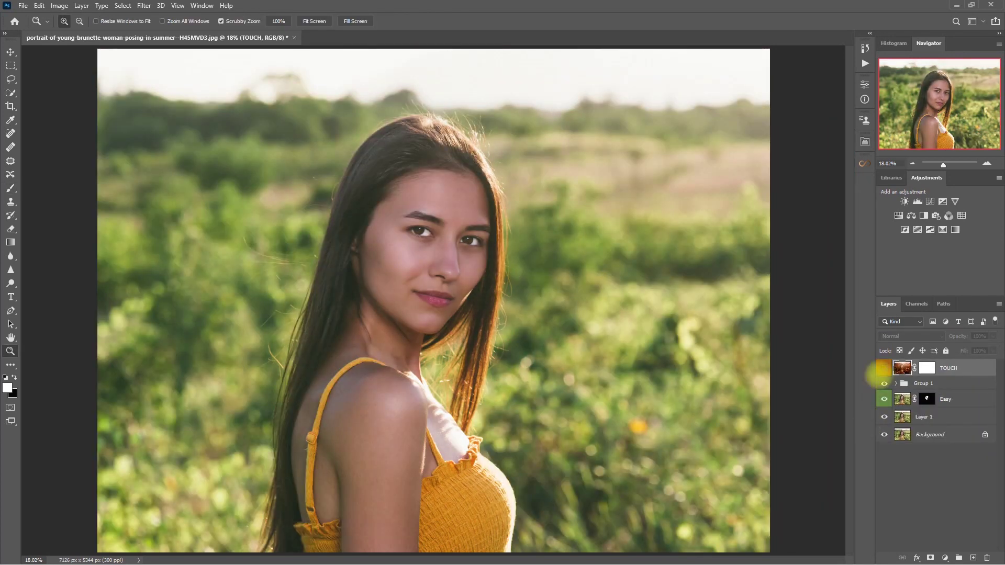
click(885, 369)
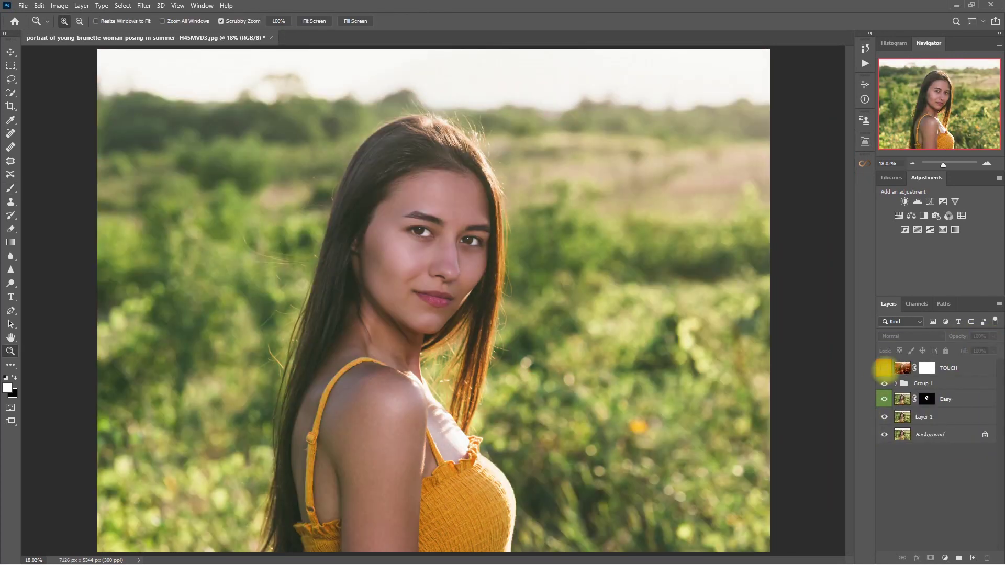
click(885, 368)
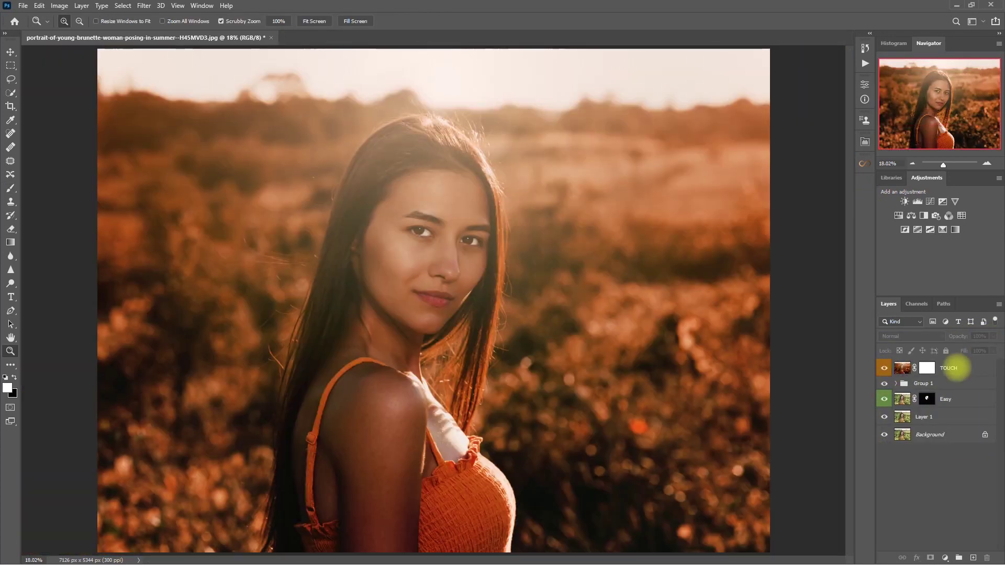
Step: Group the TOUCH through Layer 1 layers into Group 2 and hide it
click(954, 368)
shift+click(953, 414)
key(ctrl+g)
click(884, 366)
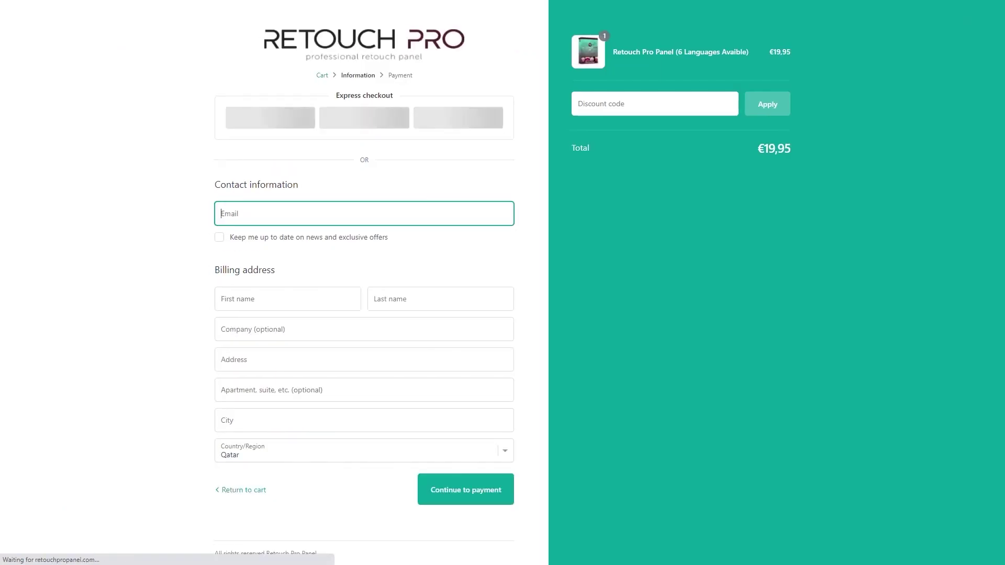
Step: Enter the coupon in the Discount code field and apply it for a €18,96 total
click(602, 103)
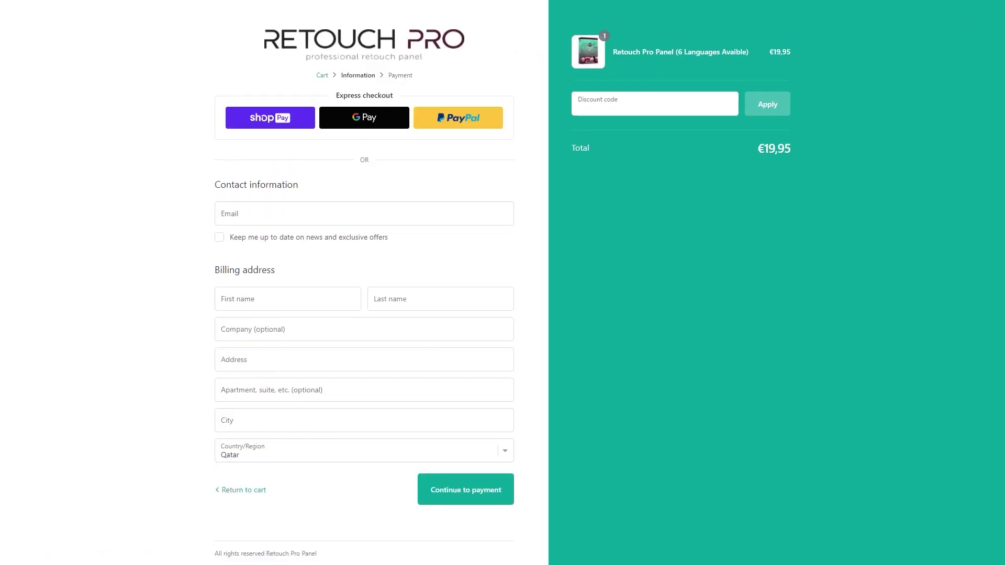
text(OMARRASECORTIZ)
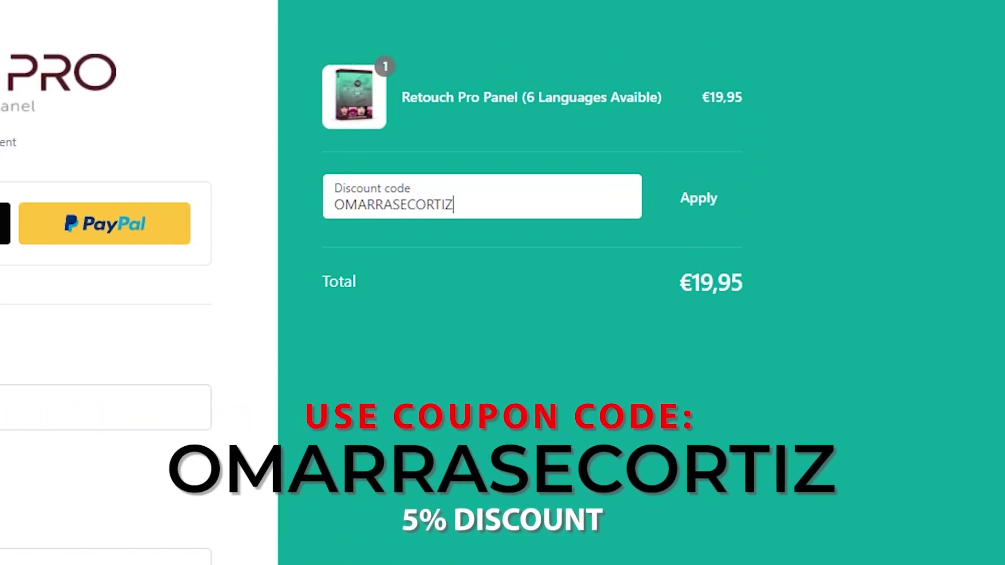
key(Return)
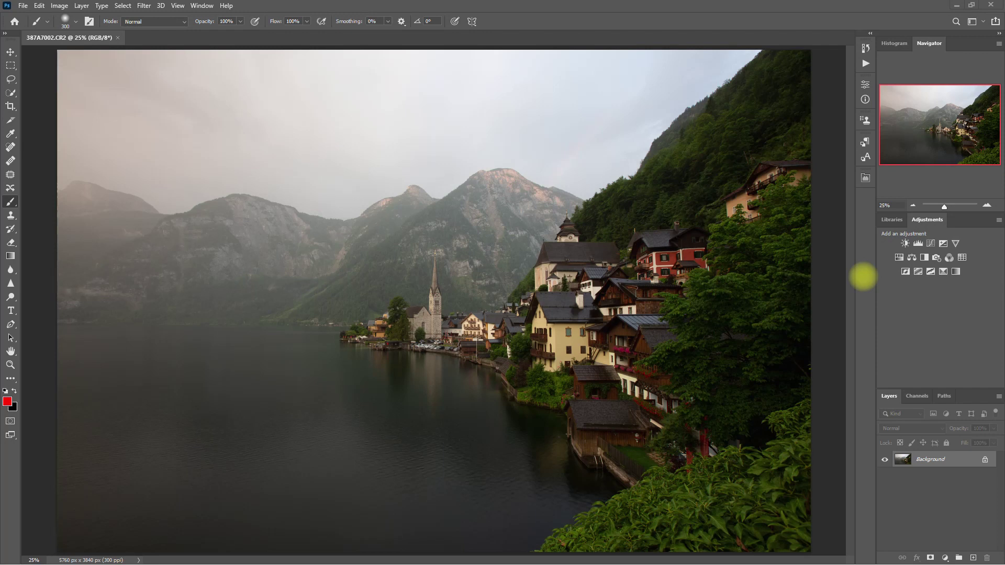
Step: Apply the SUMMER look preset from Retouch Pro FX > Presets and collapse the panel
click(866, 178)
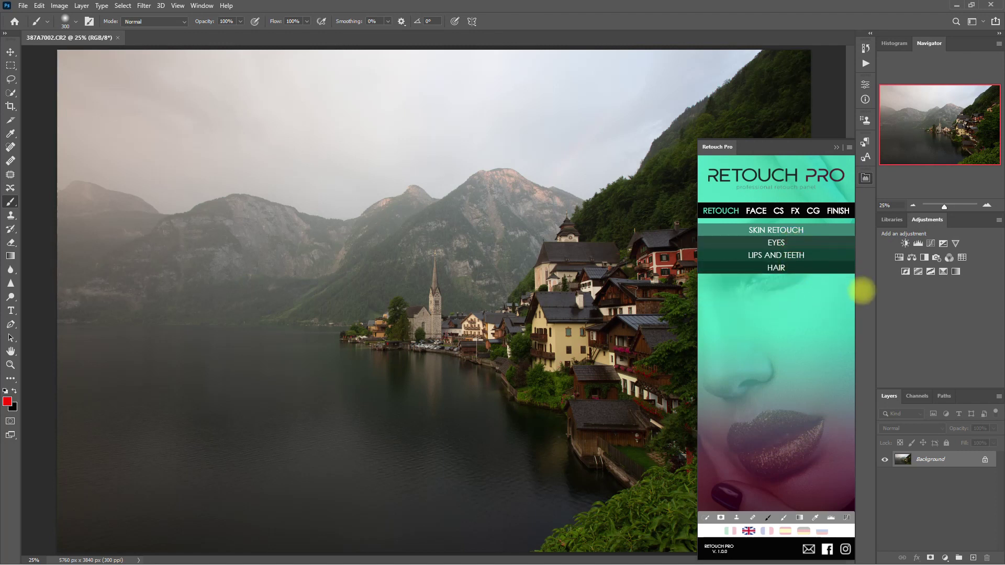
click(795, 211)
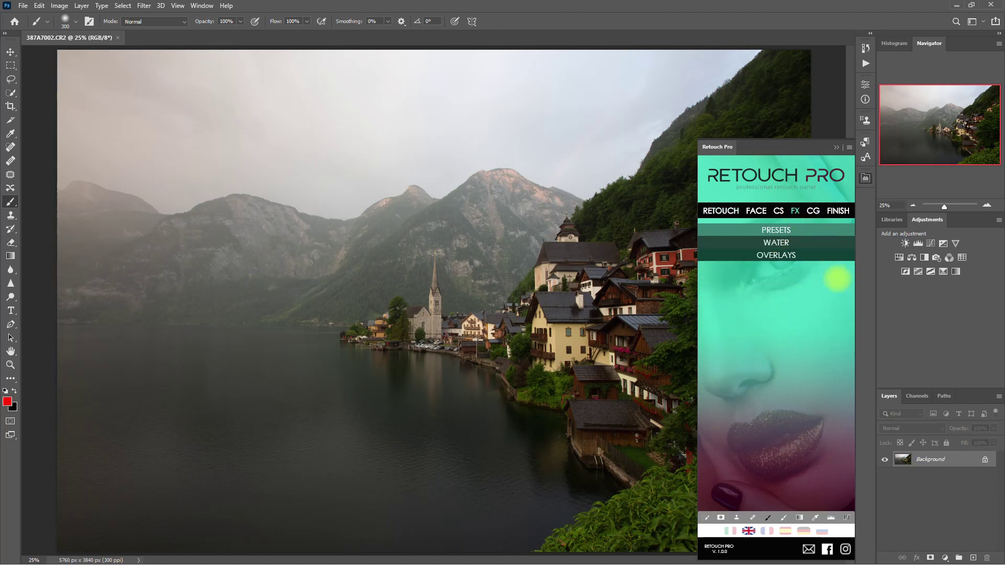
click(791, 229)
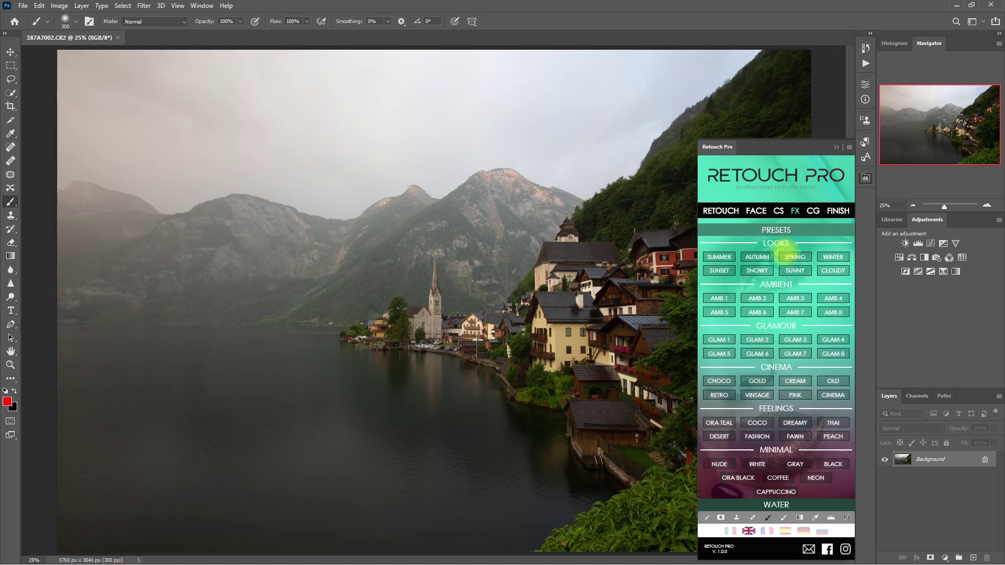
click(719, 256)
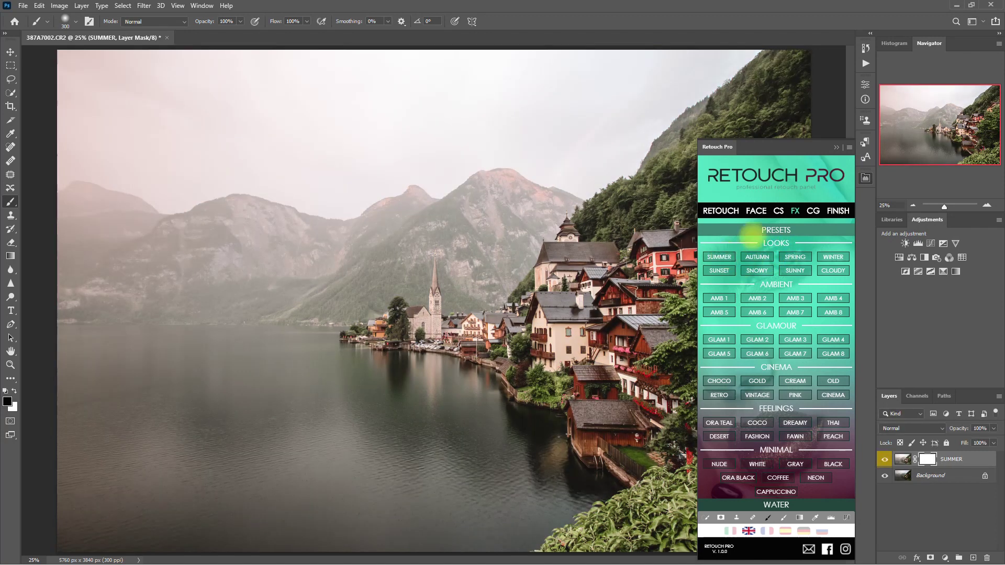
click(837, 147)
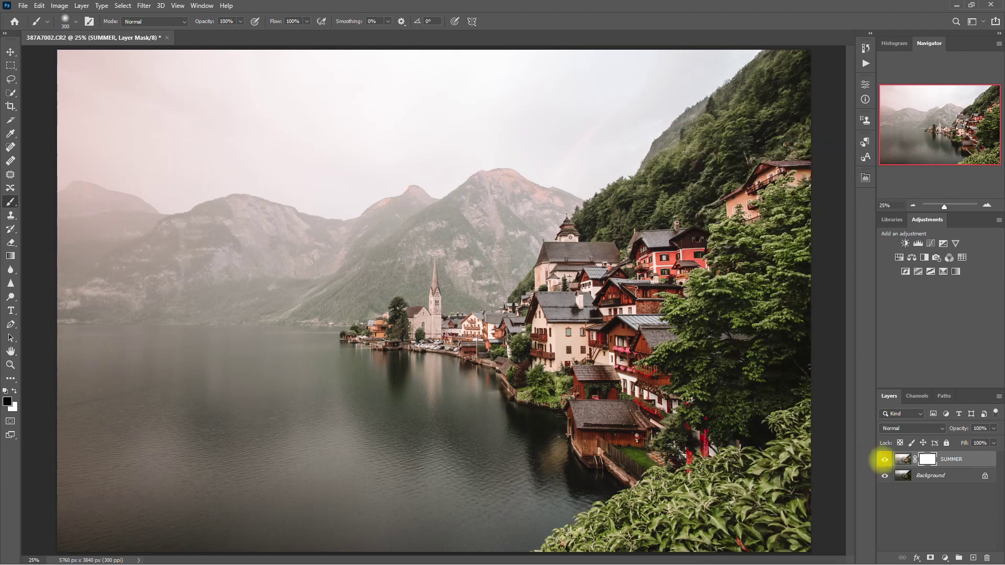
Step: Compare the SUMMER layer with the original, select Background, and leave SUMMER hidden
click(885, 460)
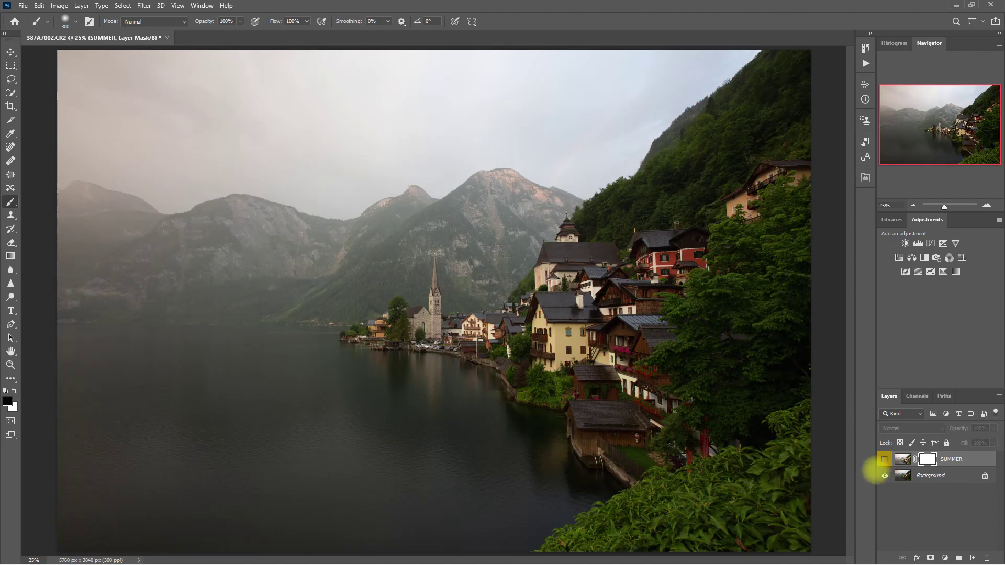
click(884, 459)
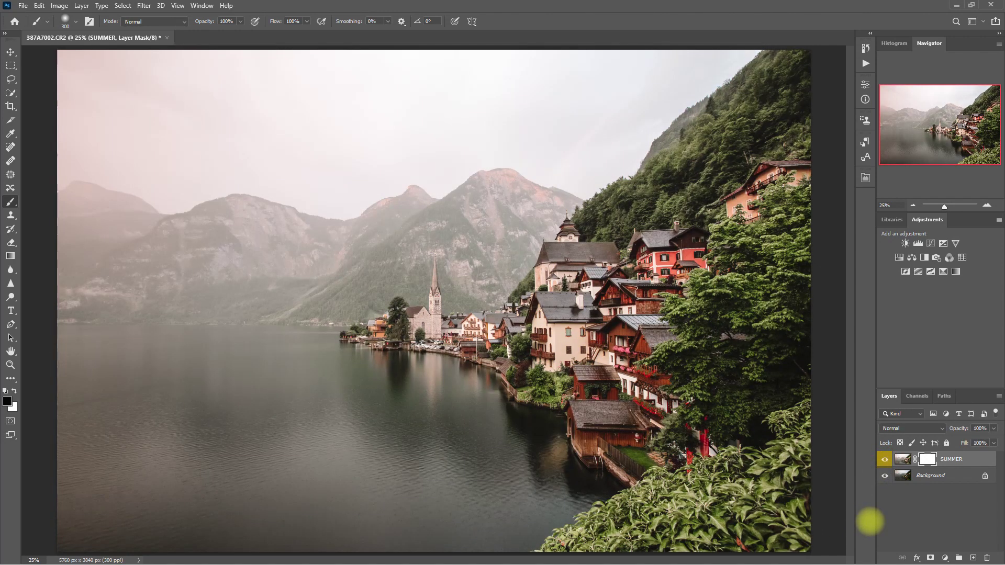
click(884, 459)
click(884, 460)
click(927, 474)
click(884, 460)
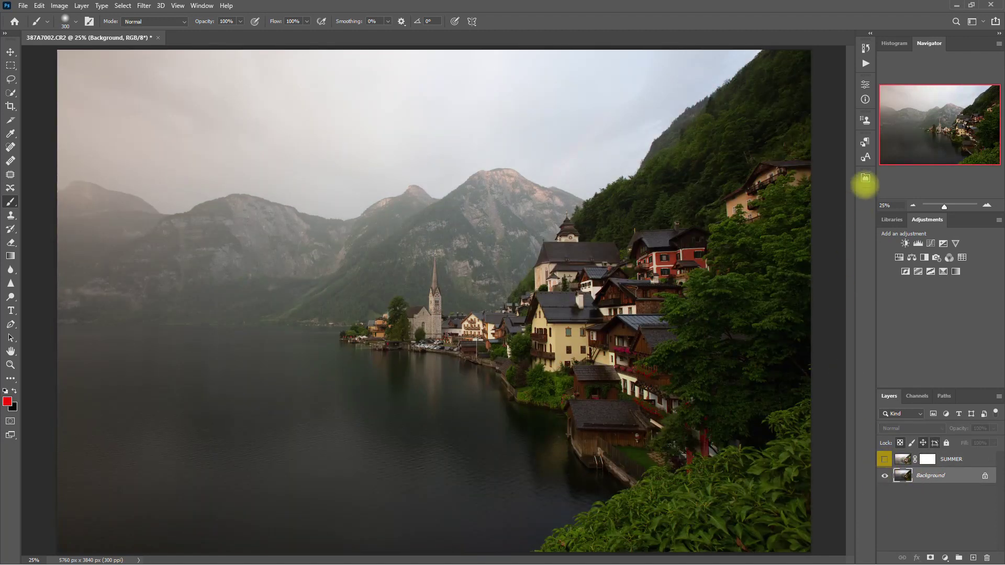
Step: Apply the AUTUMN look preset from Retouch Pro FX > Presets and close the panel
click(865, 178)
click(794, 211)
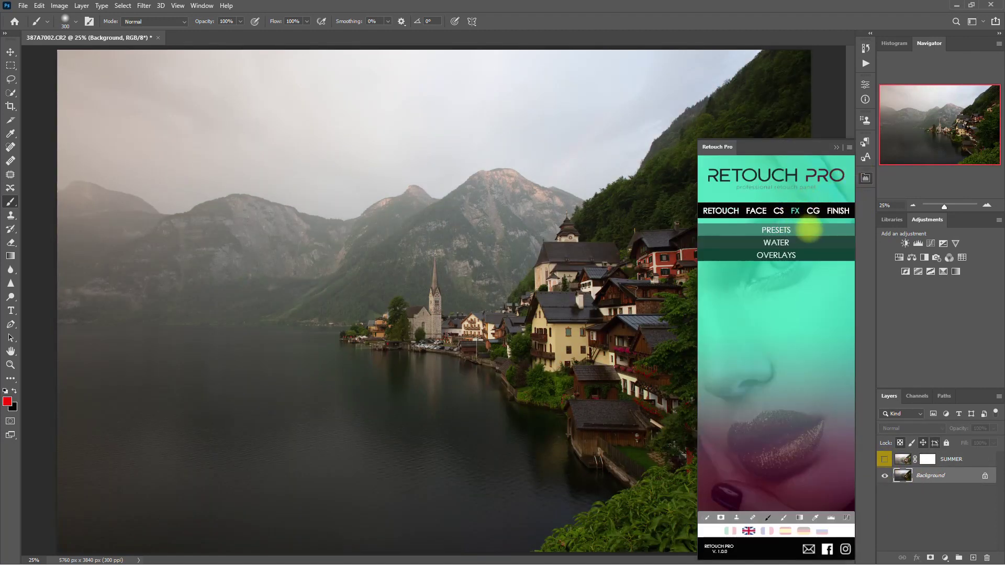
click(809, 229)
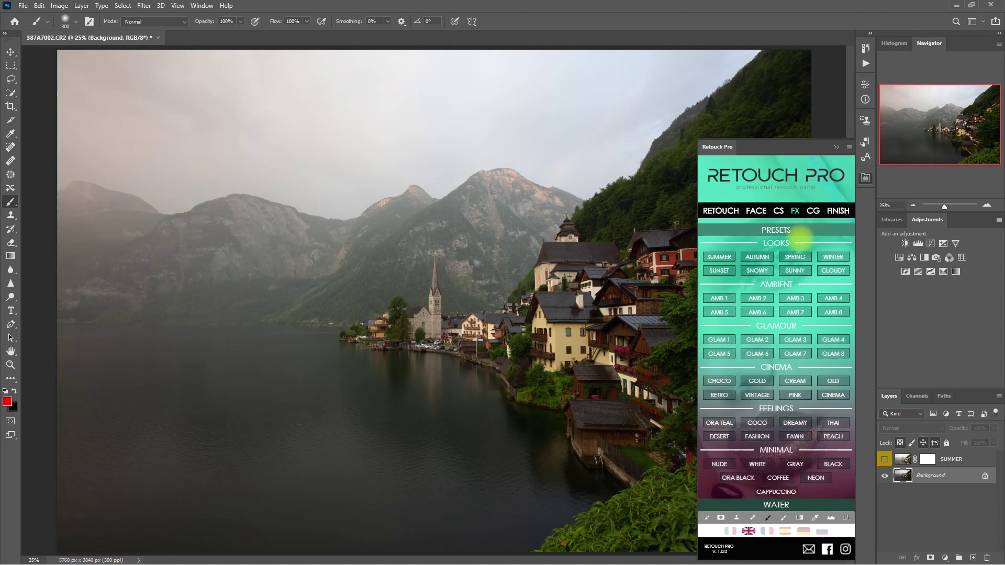
click(757, 257)
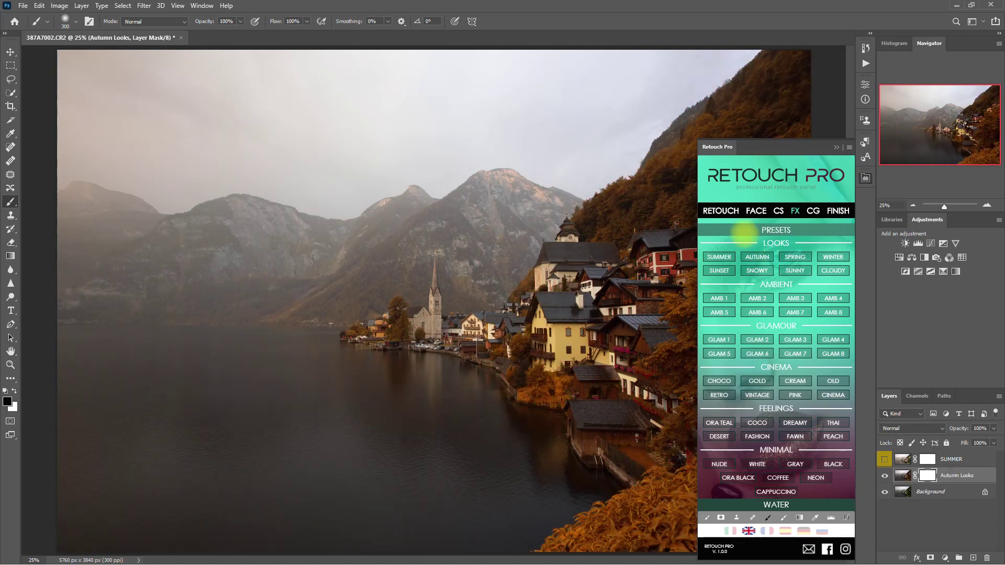
click(837, 147)
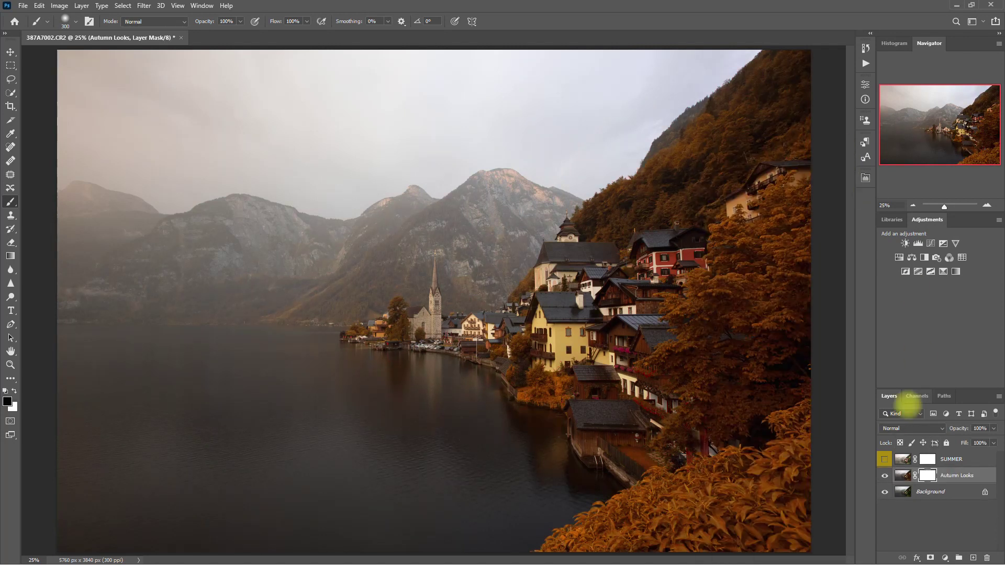
Step: Compare the Autumn Looks layer with the original, leave it hidden, and select Background
click(885, 476)
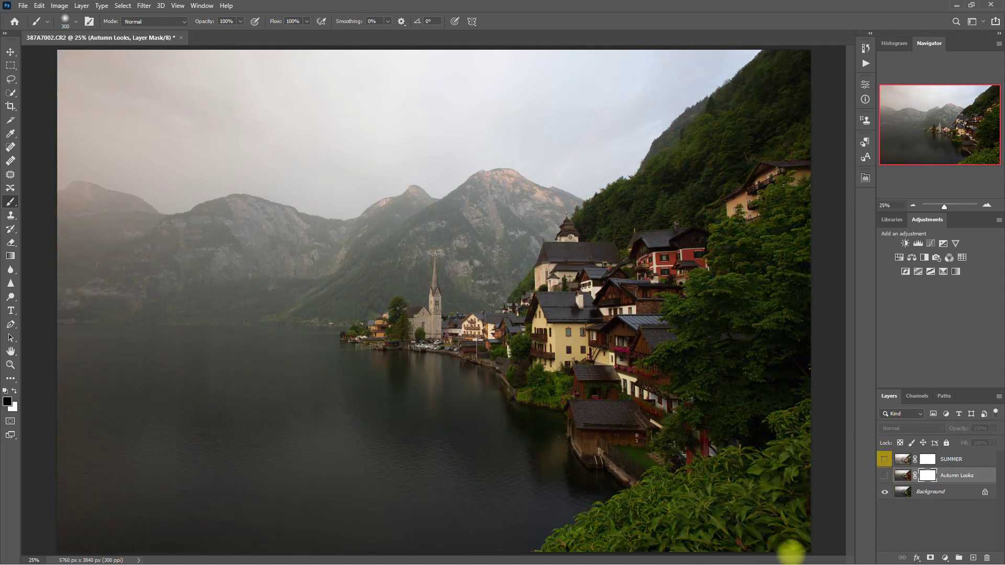
click(885, 476)
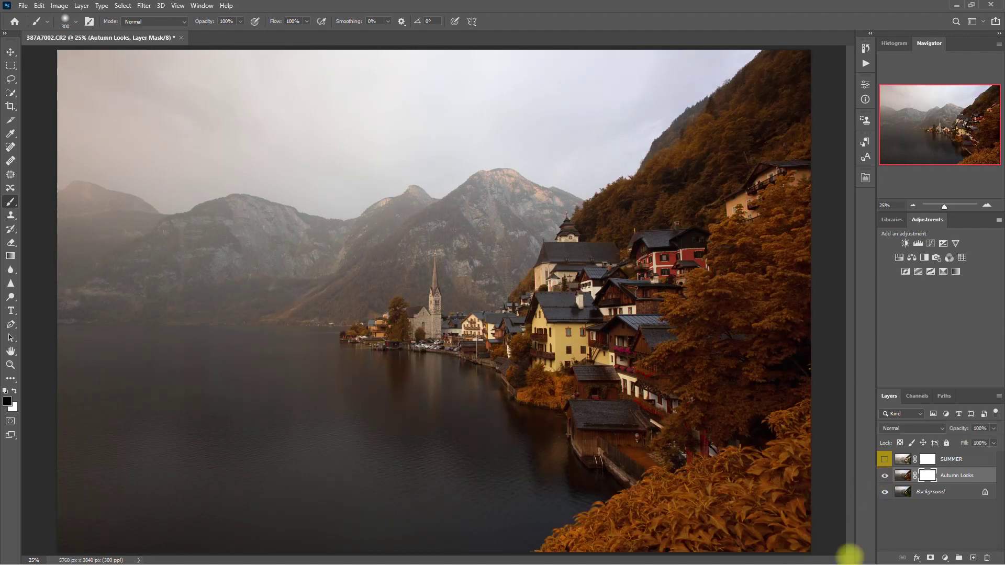
click(885, 476)
click(885, 476)
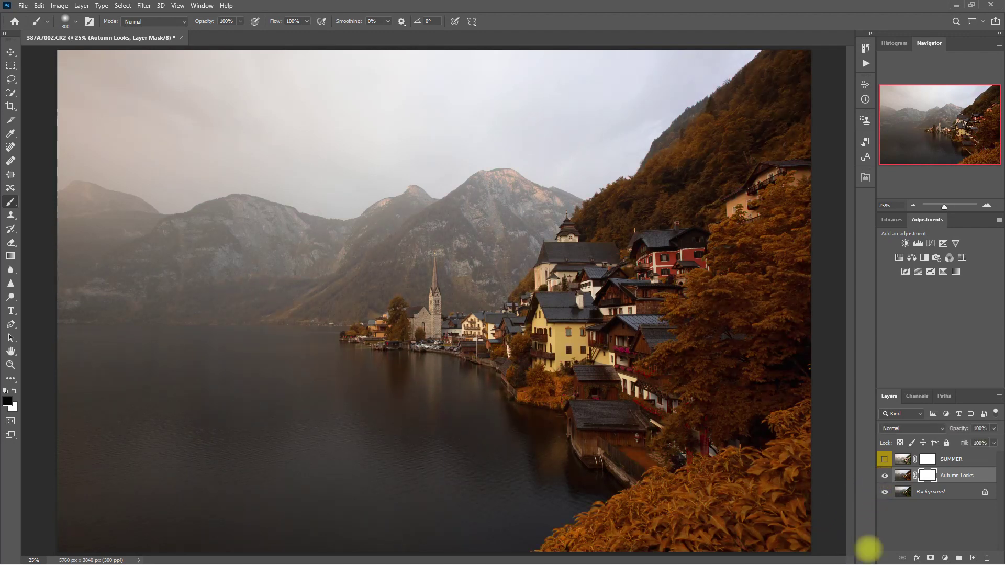
click(885, 476)
click(937, 492)
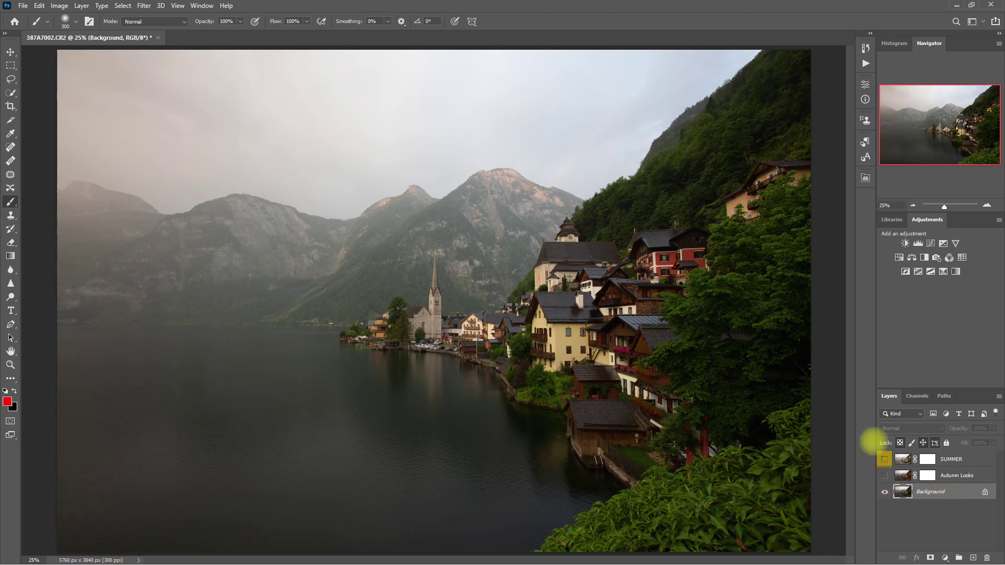
Step: Apply the SNOWY look preset from Retouch Pro FX > Presets and collapse the panel
click(865, 178)
click(795, 211)
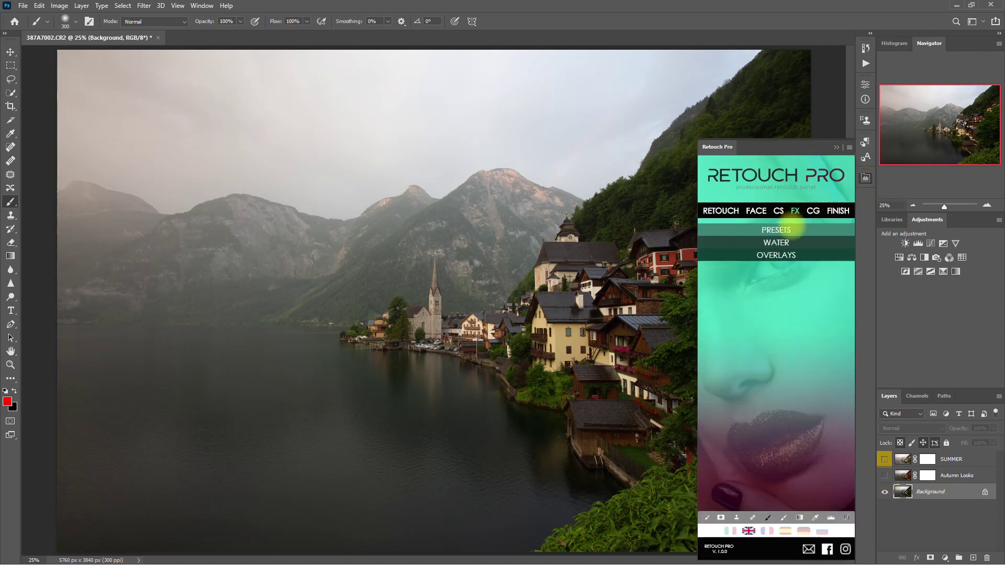
click(787, 229)
click(757, 270)
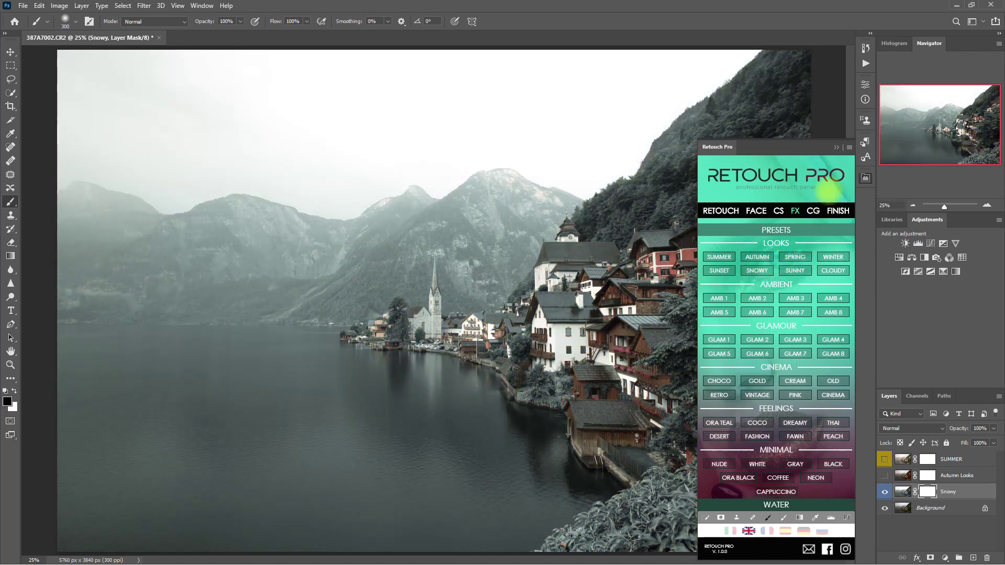
click(865, 179)
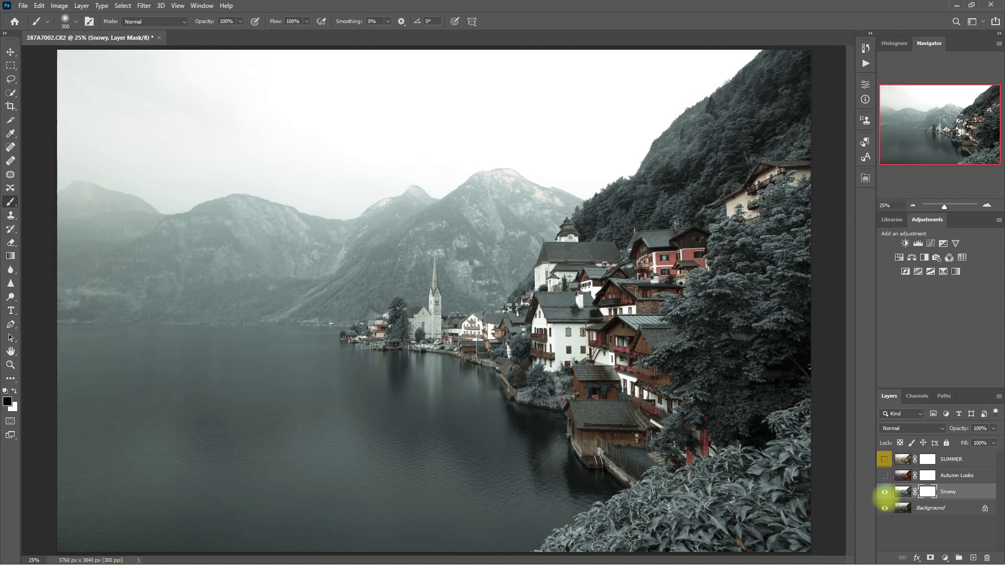
Step: Toggle the Snowy layer to compare, leave it off, and make Background active
click(885, 492)
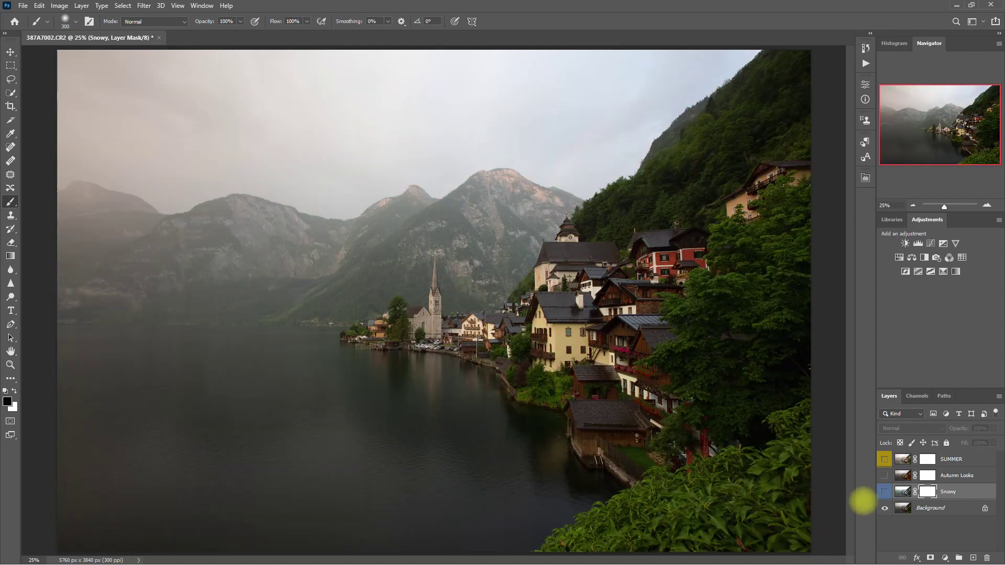
click(885, 492)
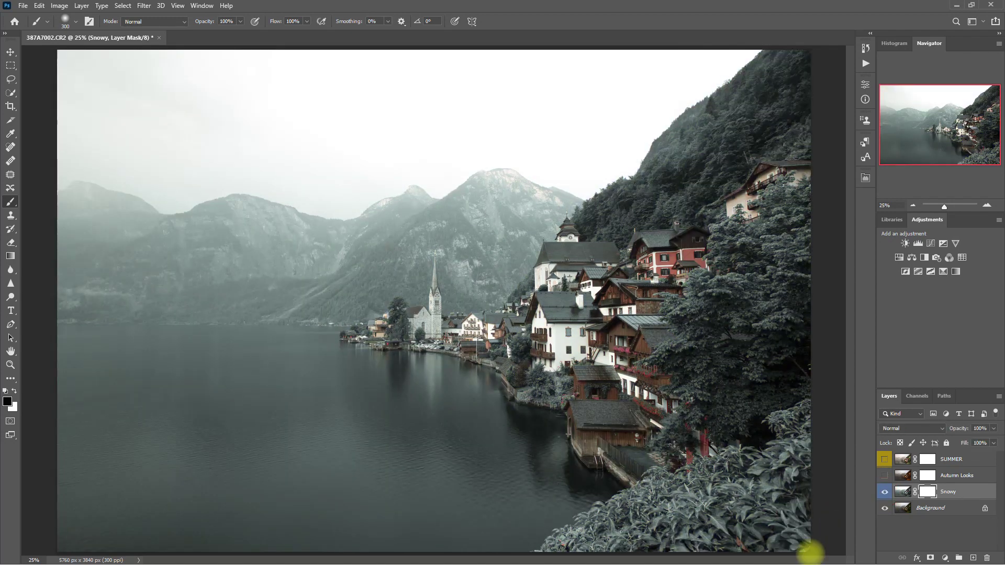
click(885, 492)
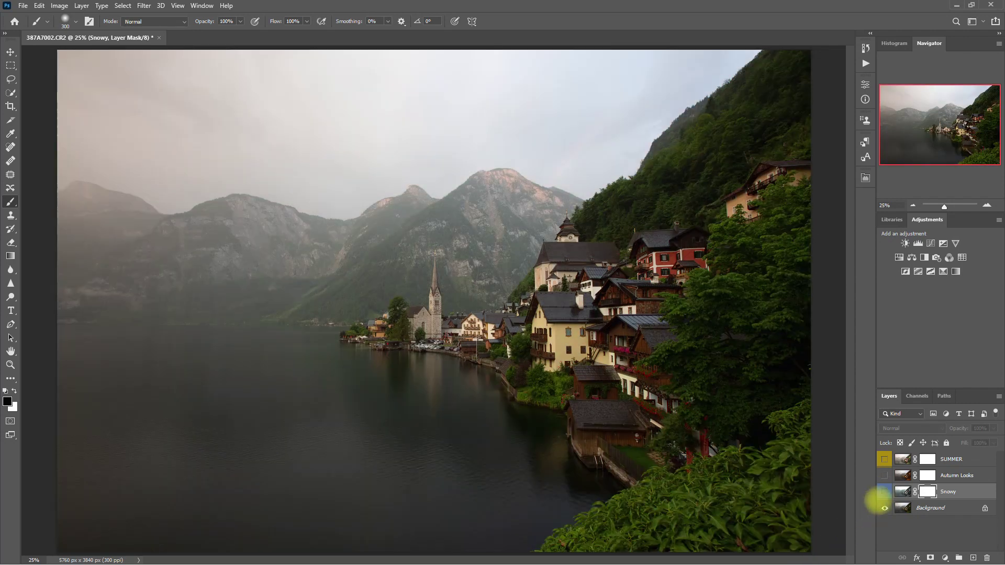
click(885, 492)
click(884, 493)
click(938, 509)
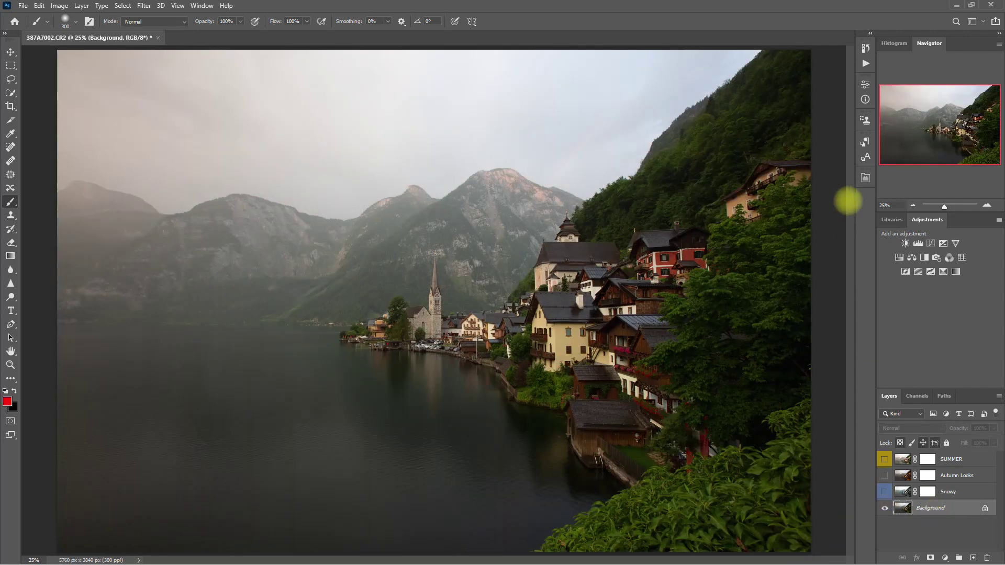
Step: Add the teal WINTER look layer via Retouch Pro FX > Presets > WINTER, then collapse the panel
click(866, 178)
click(796, 211)
click(788, 229)
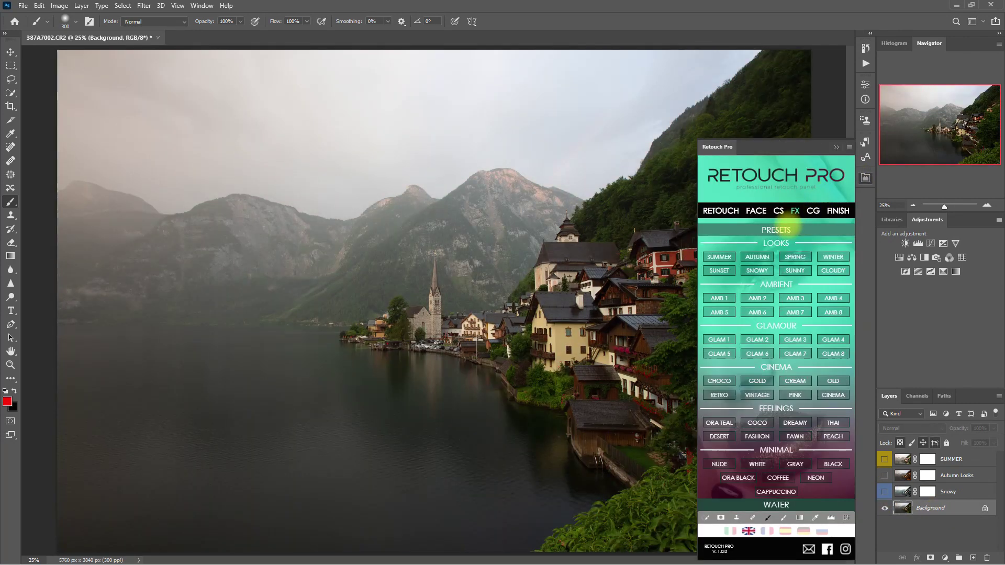
click(833, 256)
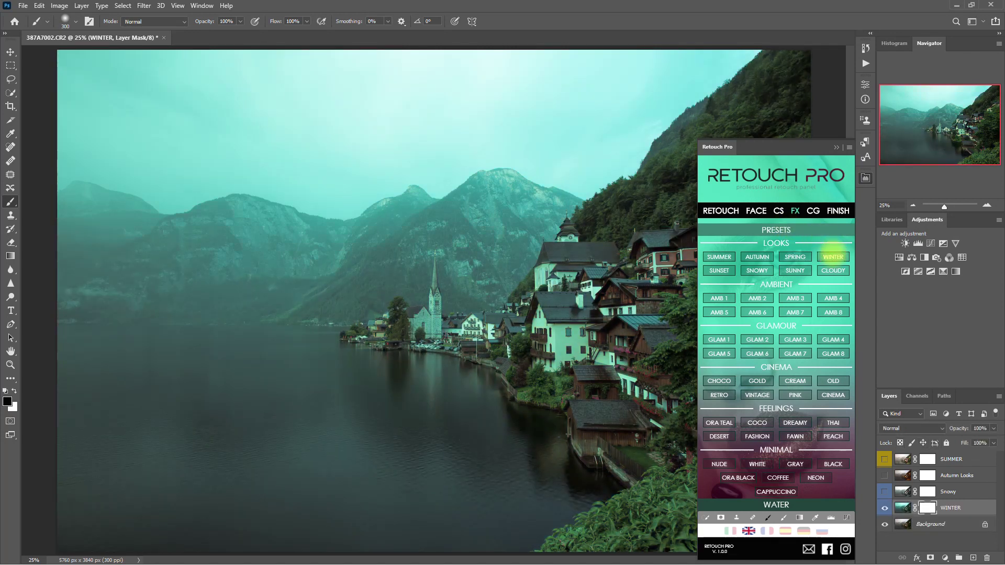
click(836, 147)
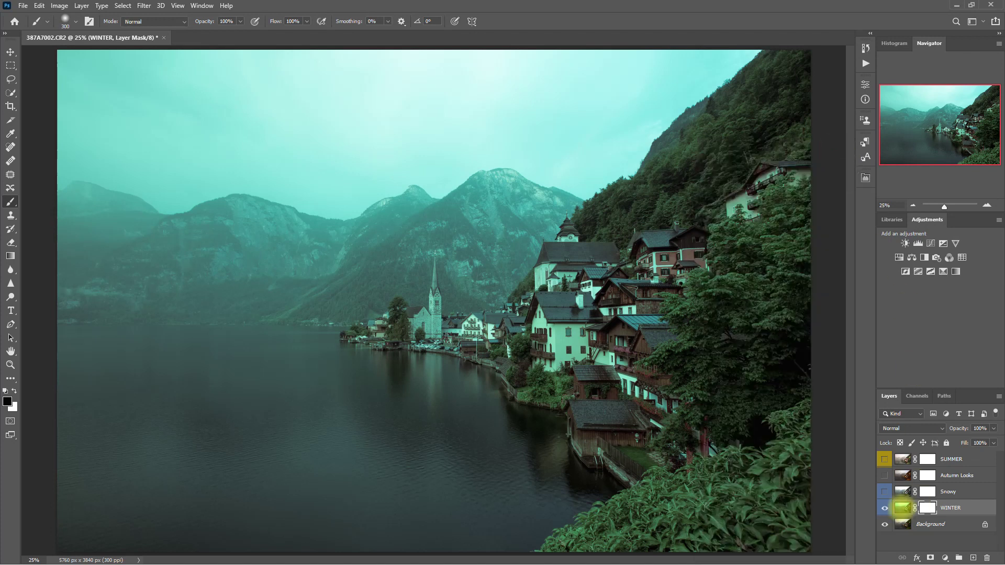
Step: Toggle the WINTER layer off and on twice to compare it with the original
click(885, 508)
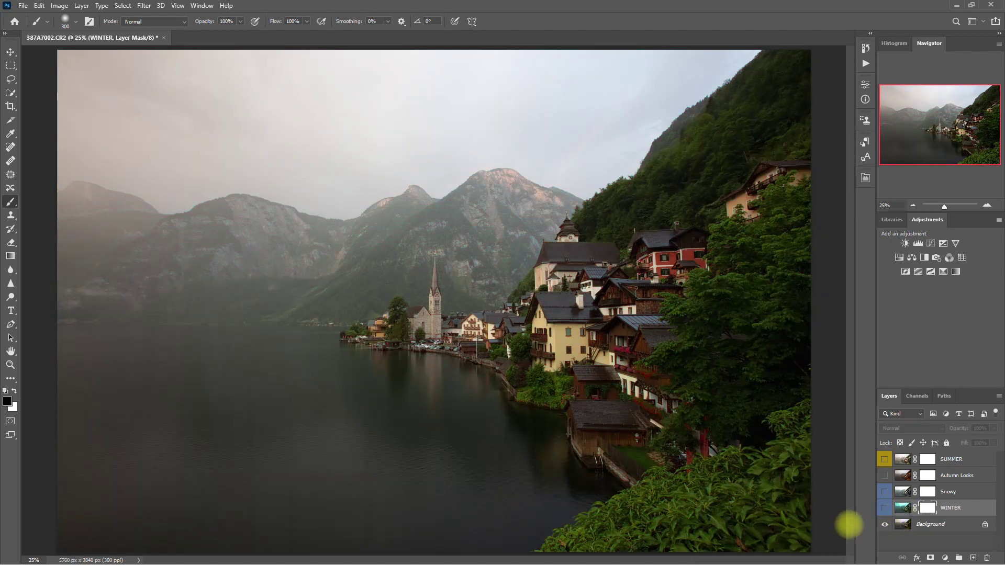
click(884, 509)
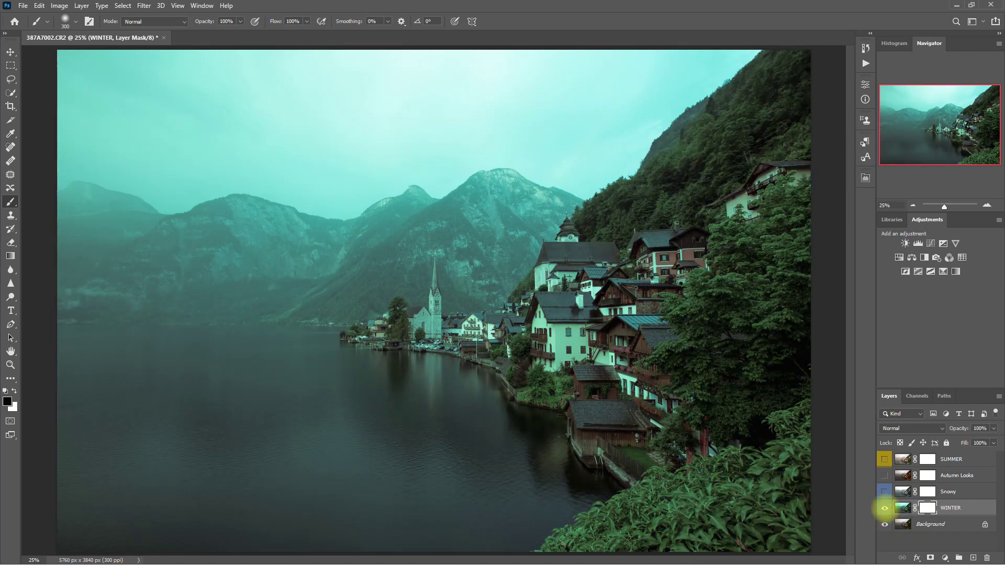
click(884, 508)
click(885, 508)
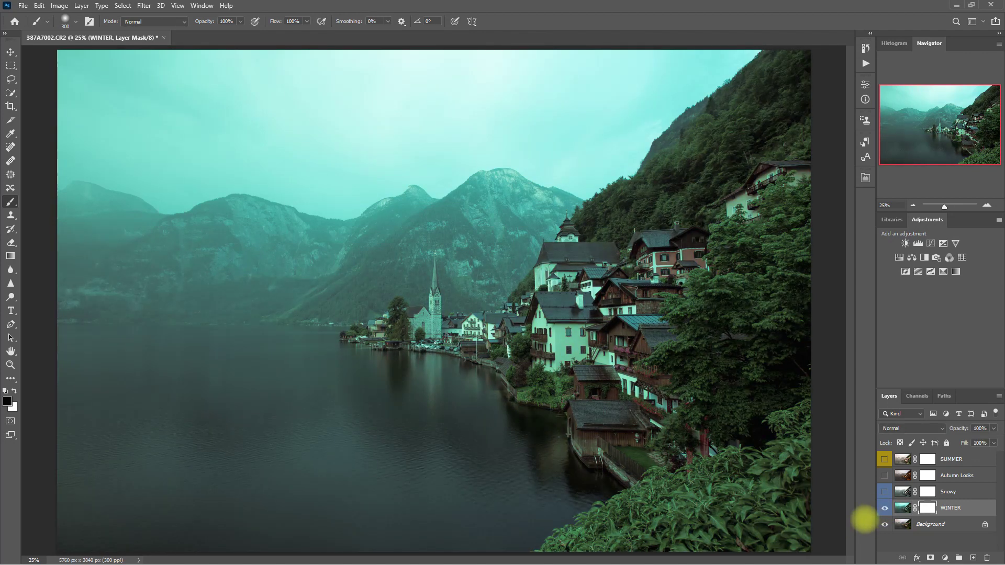
Step: Show the Snowy, Autumn Looks and SUMMER layers, then hide all four looks
click(885, 492)
click(885, 475)
click(885, 459)
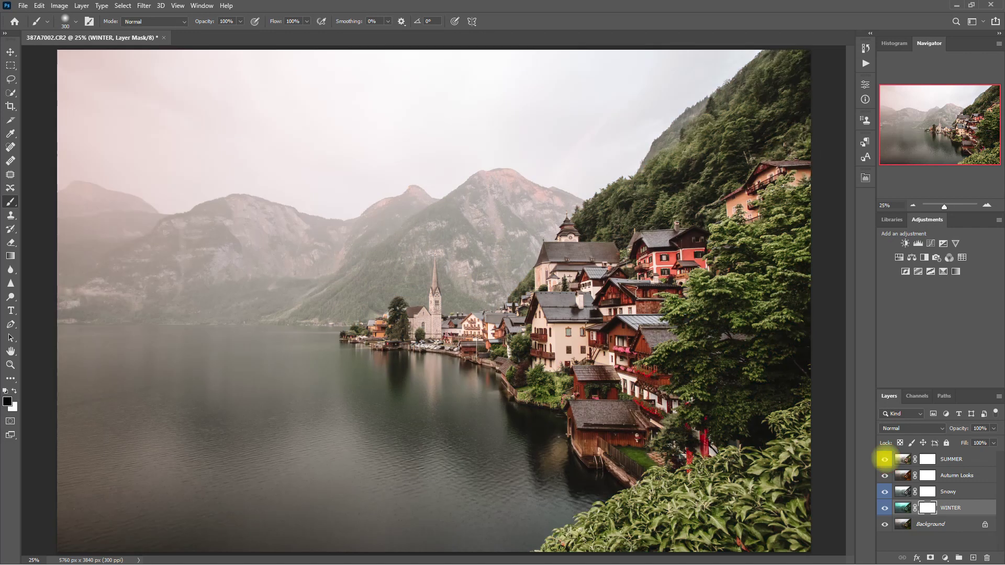
click(885, 459)
click(885, 475)
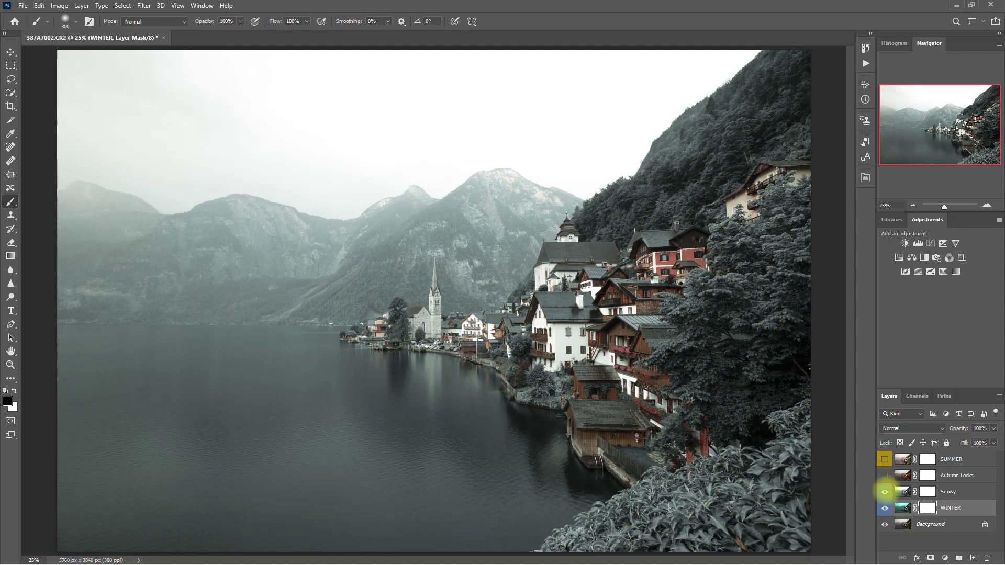
click(885, 493)
click(885, 508)
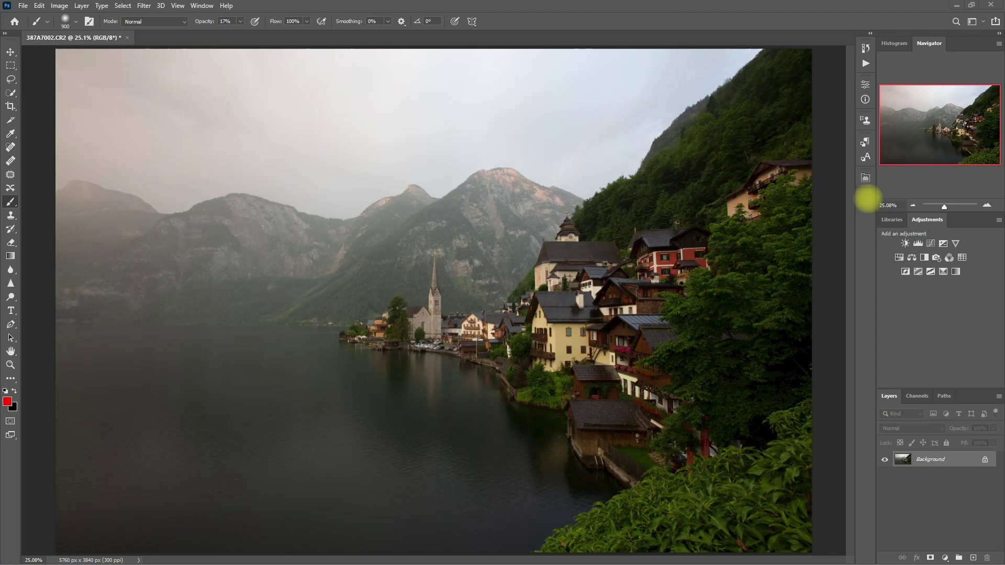
Step: Apply the SUNSET look preset from Retouch Pro FX > Presets for an orange sunset grade
click(865, 179)
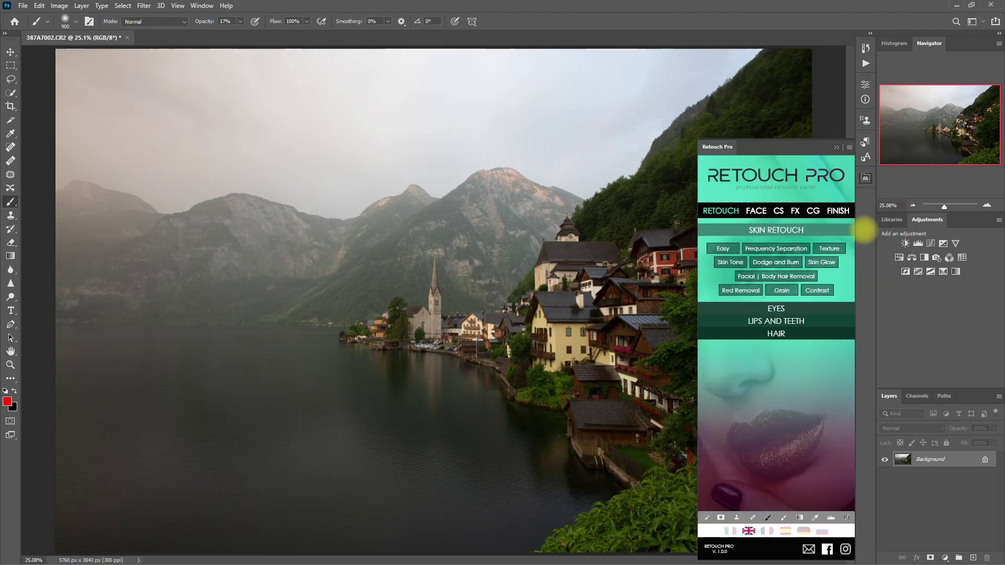
click(795, 210)
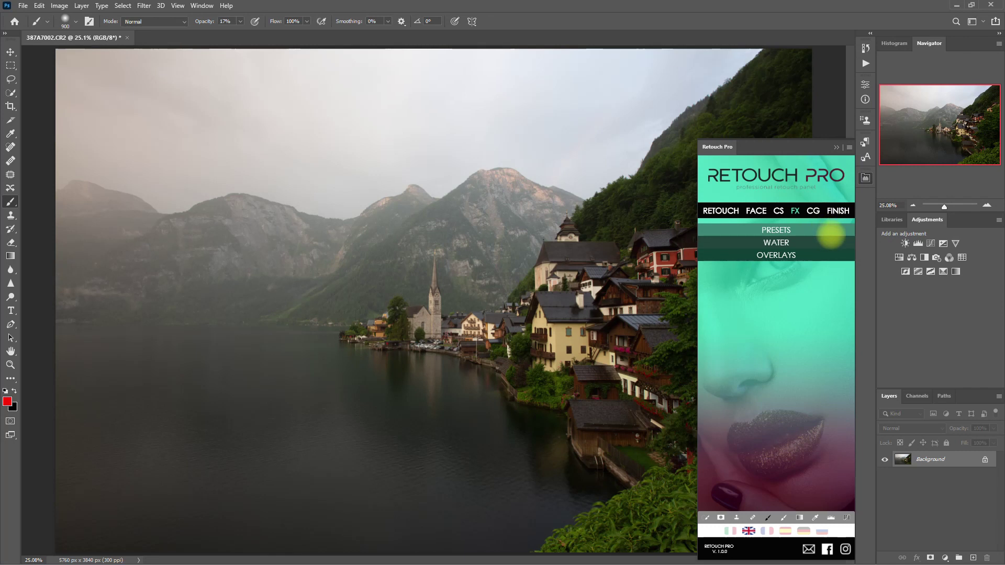
click(815, 227)
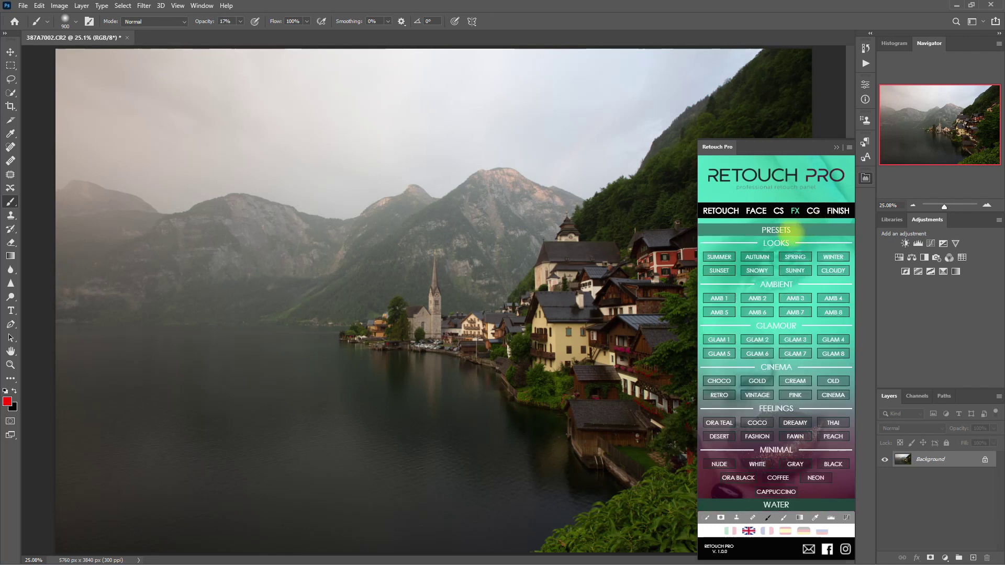
click(719, 270)
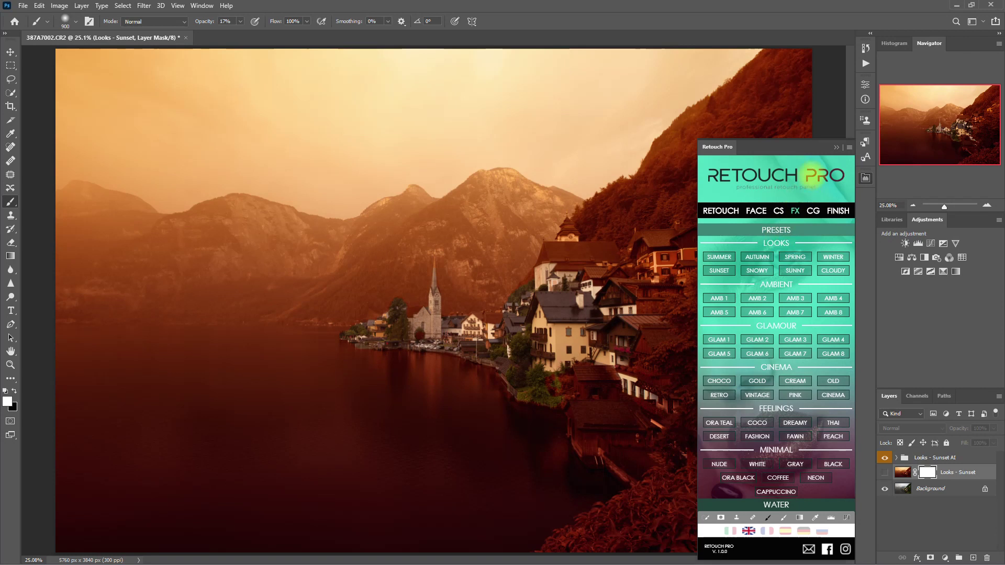
Step: Compare the Looks - Sunset AI group on and off, then add a layer mask to it
click(837, 147)
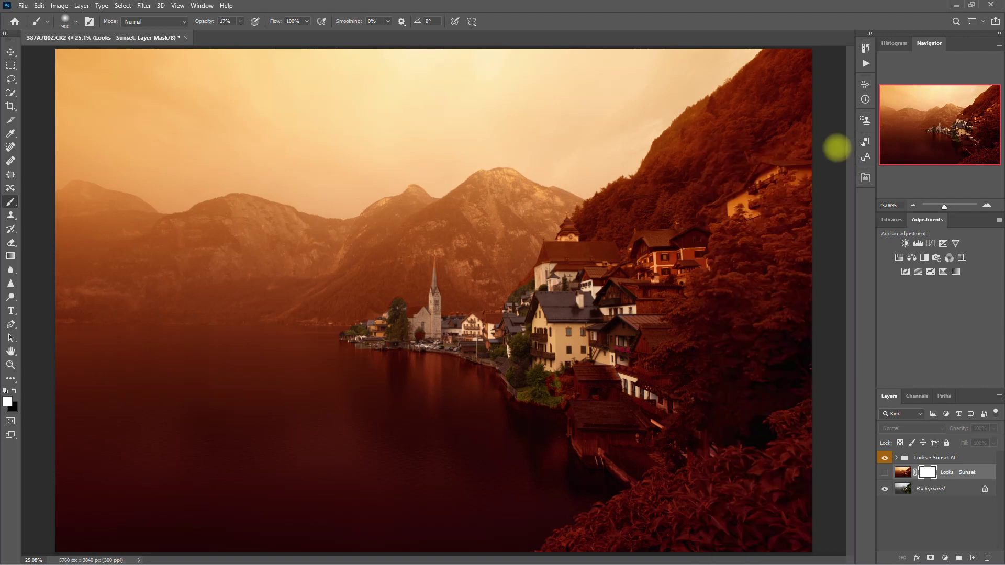
click(885, 458)
click(885, 458)
click(885, 458)
click(885, 457)
click(906, 458)
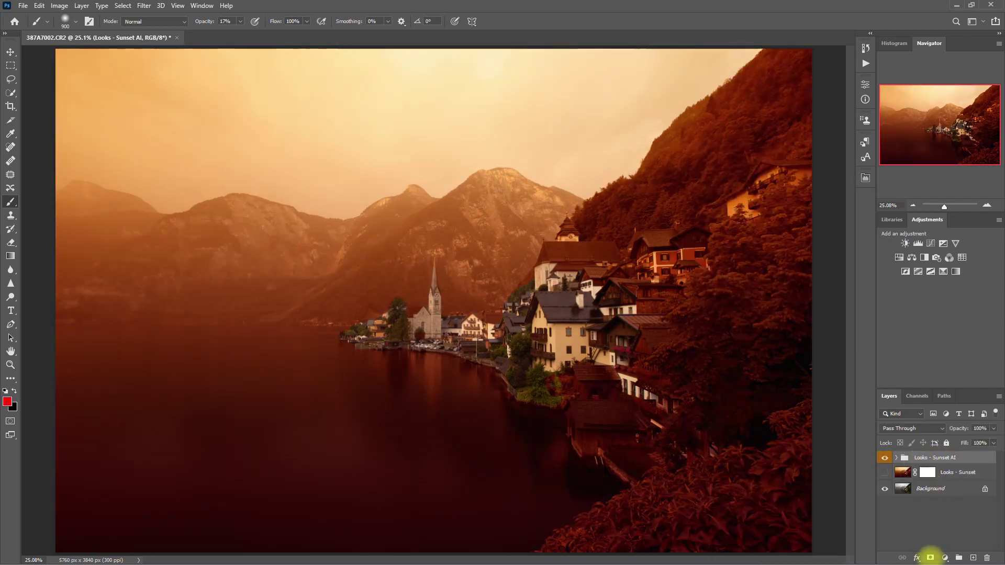
click(931, 558)
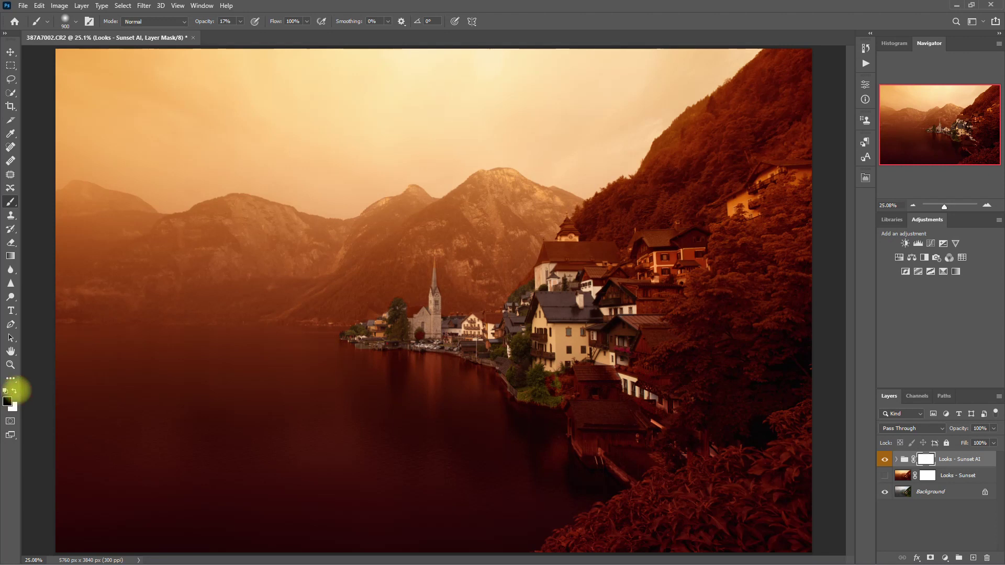
Step: Paint black on the mask at 20% brush opacity over the right-side hillside and trees
click(226, 21)
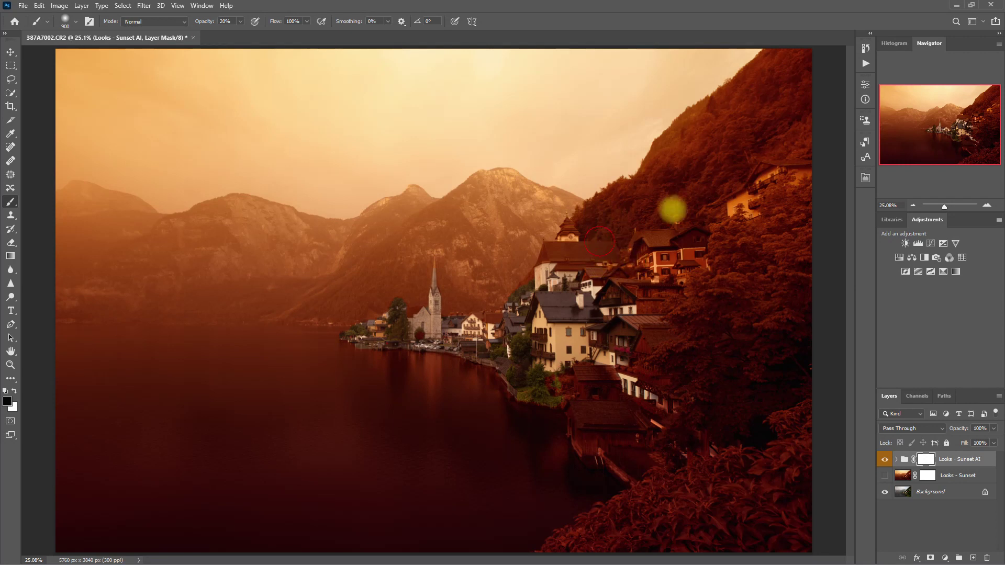
click(780, 143)
mouse_move(736, 250)
mouse_down()
mouse_move(712, 351)
mouse_move(721, 288)
mouse_move(683, 380)
mouse_move(793, 352)
mouse_move(717, 526)
mouse_move(617, 542)
mouse_move(813, 499)
mouse_up()
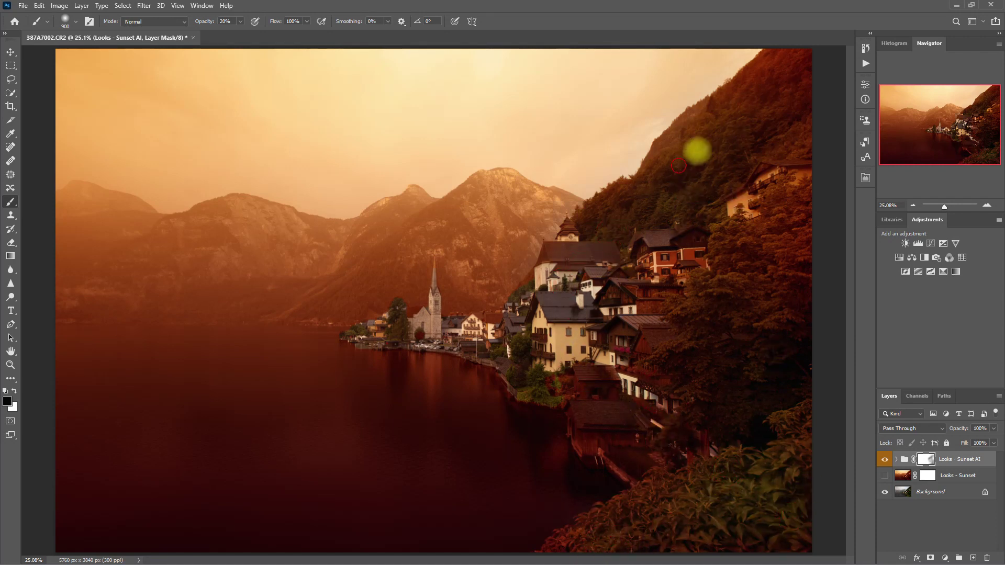
key(bracketleft)
key(bracketleft)
key(bracketleft)
key(bracketleft)
key(bracketleft)
key(bracketleft)
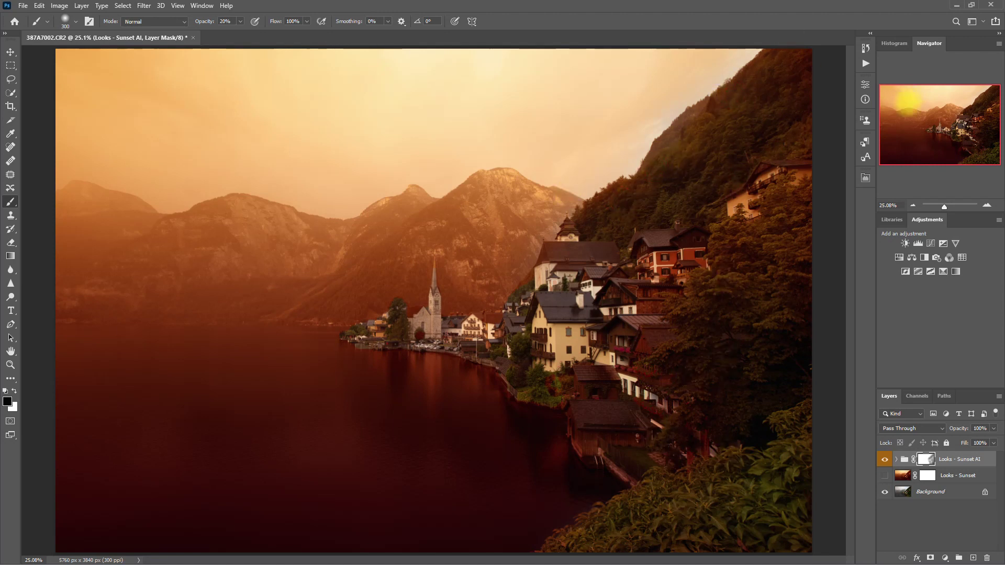
key(bracketright)
key(bracketright)
key(bracketright)
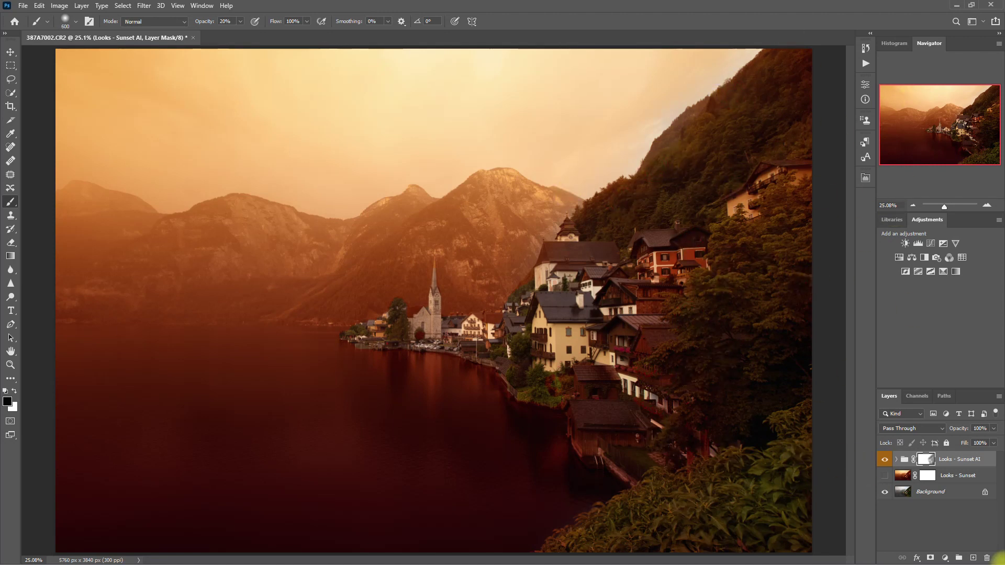
click(884, 459)
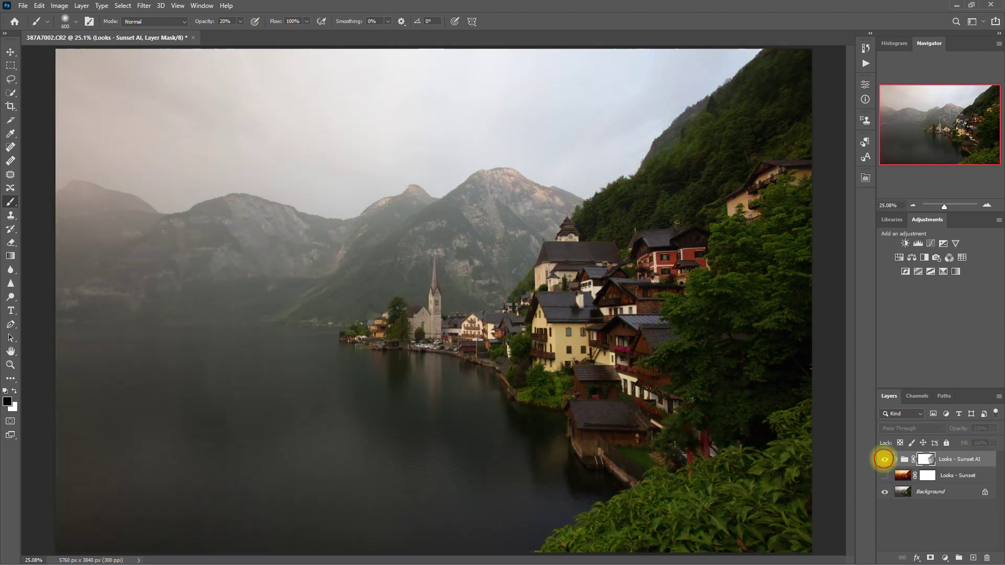
click(885, 459)
click(885, 459)
Step: Apply Retouch Pro's DESERT look preset as a new masked layer
click(885, 459)
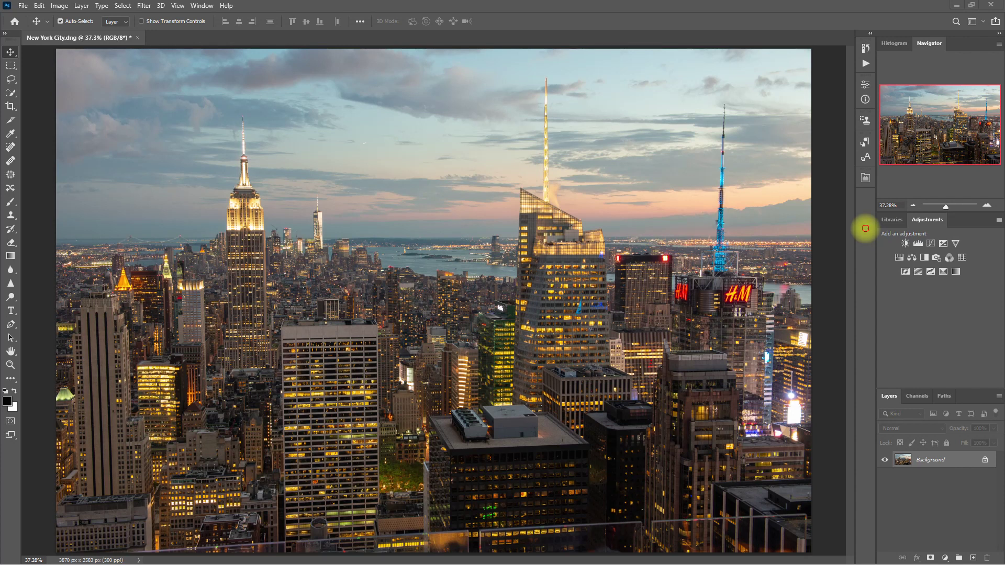
click(865, 178)
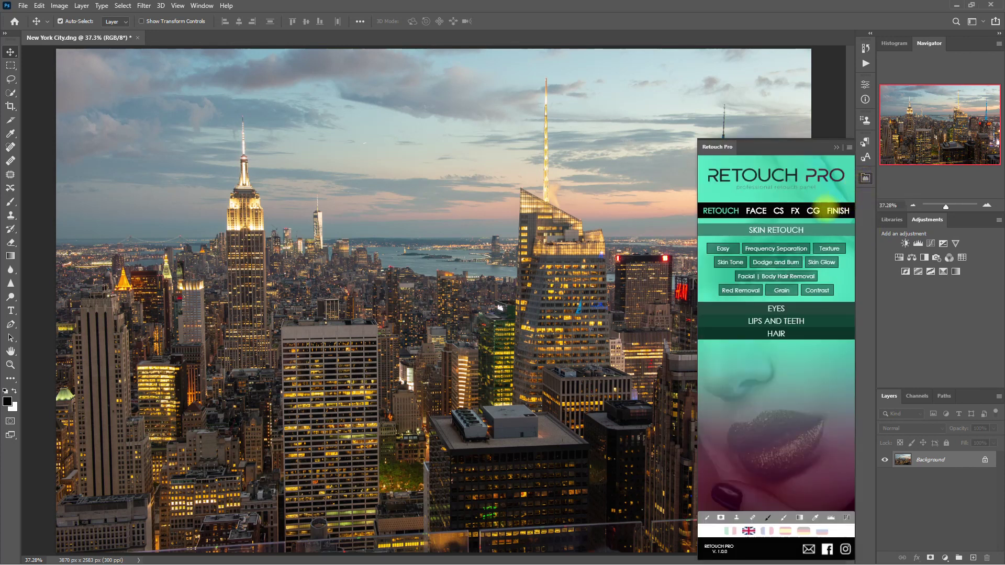
click(795, 210)
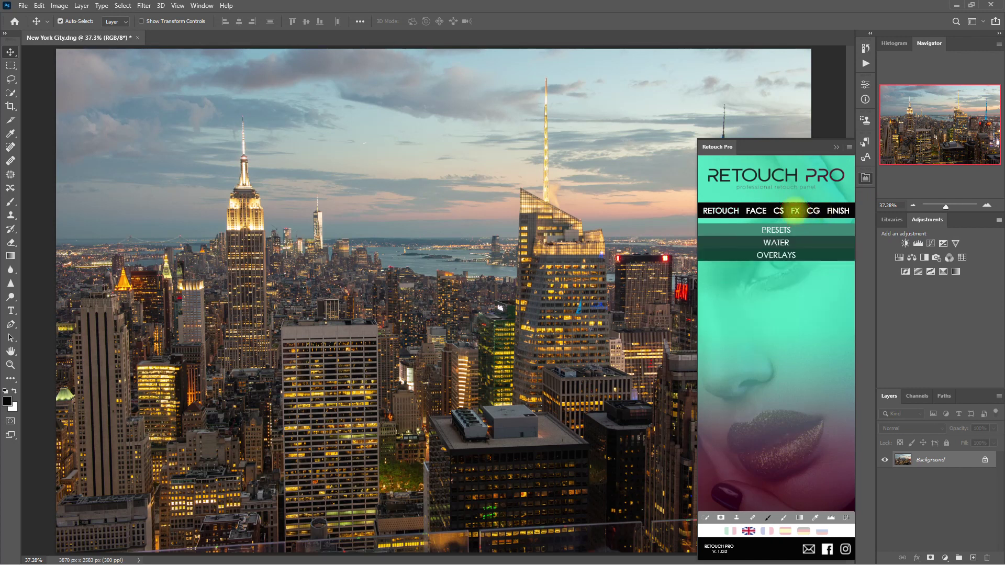
click(795, 228)
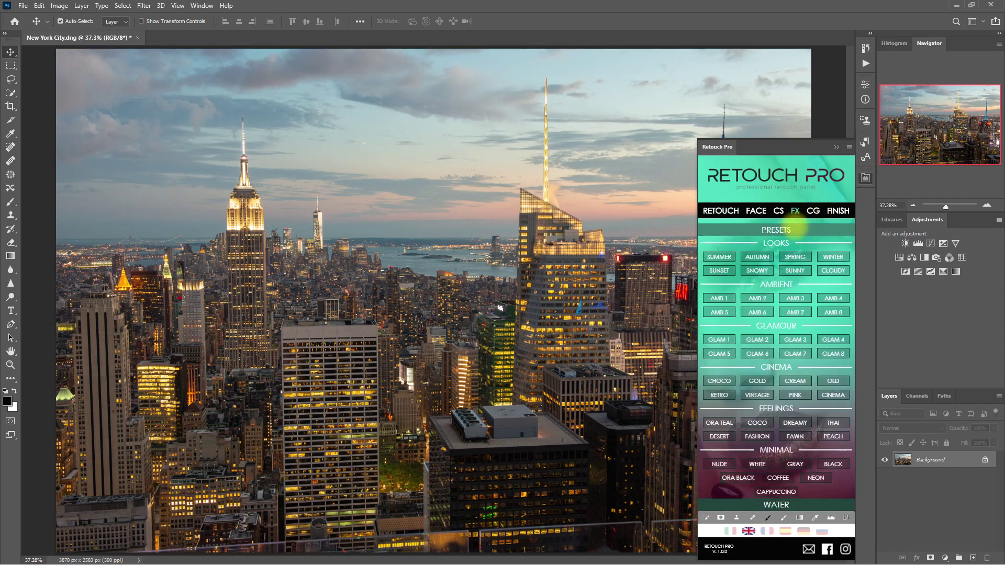
click(719, 437)
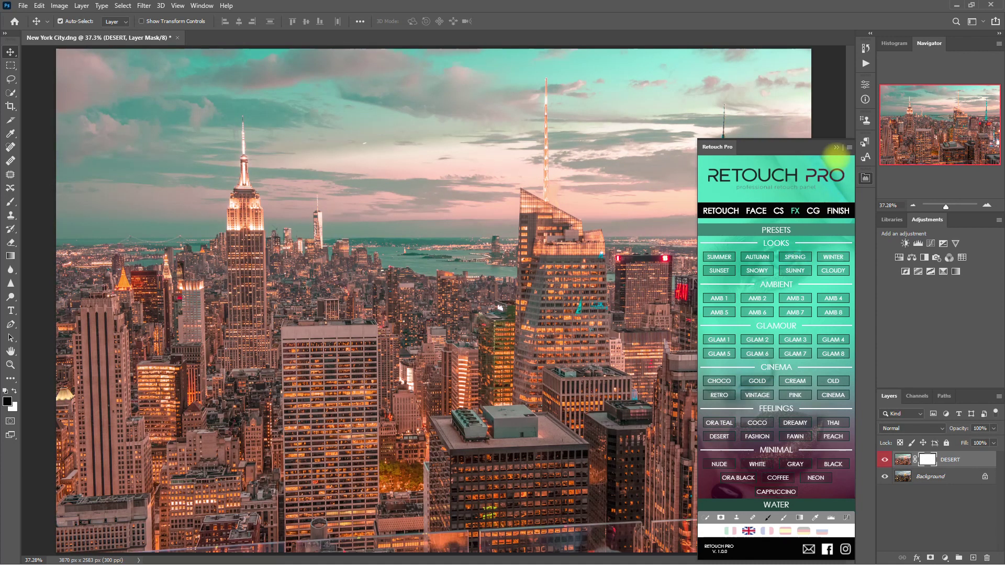
click(836, 147)
Step: Compare the DESERT grade on and off, then select Background and hide DESERT
click(885, 459)
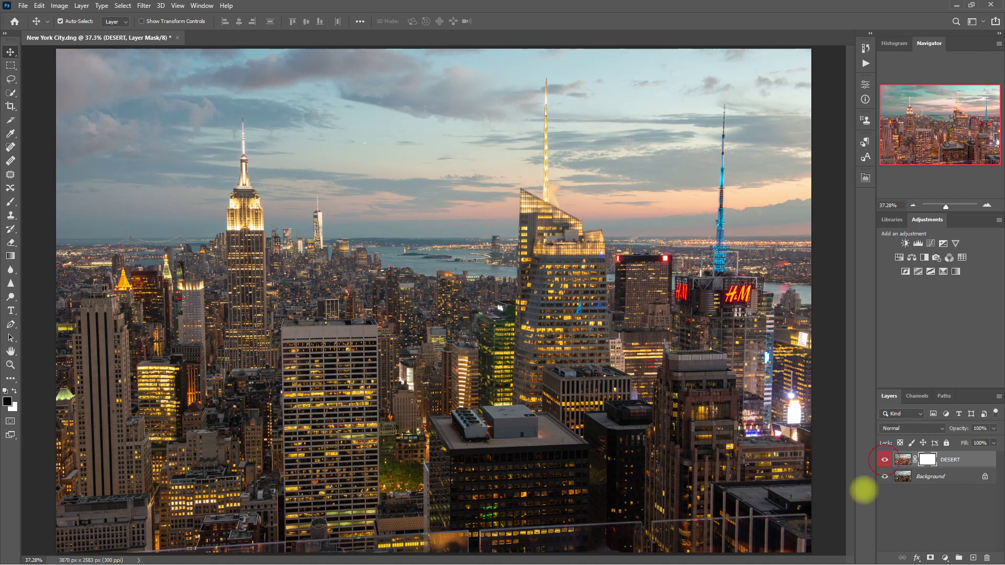
click(885, 460)
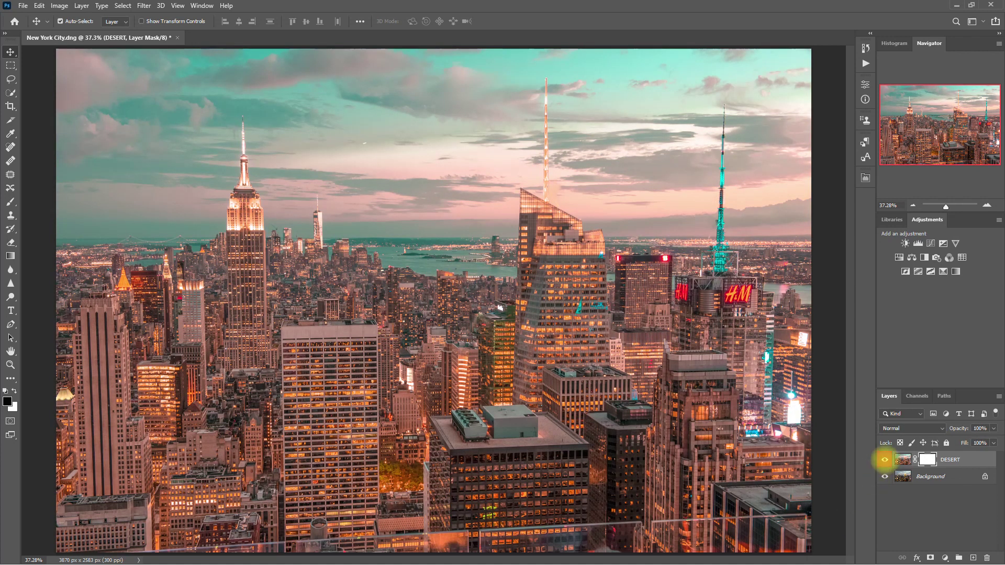
click(885, 460)
click(885, 459)
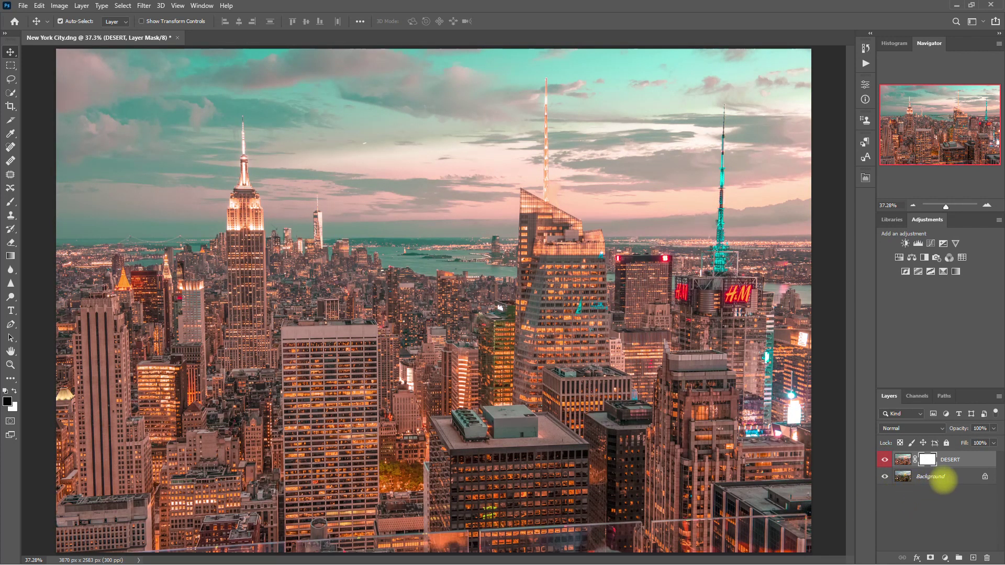
click(943, 476)
click(885, 460)
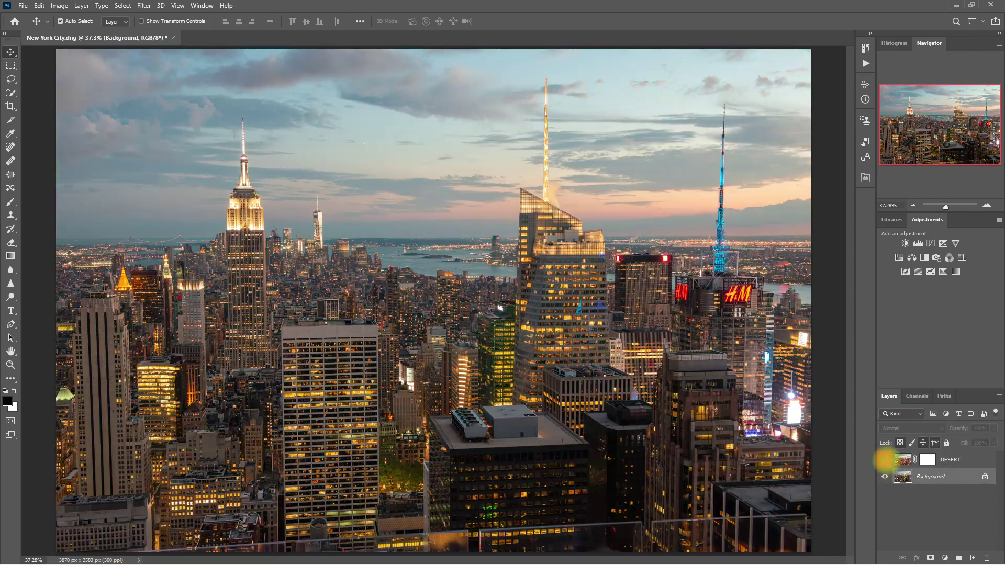
Step: Apply Retouch Pro's VINTAGE look preset as a new masked layer
click(865, 178)
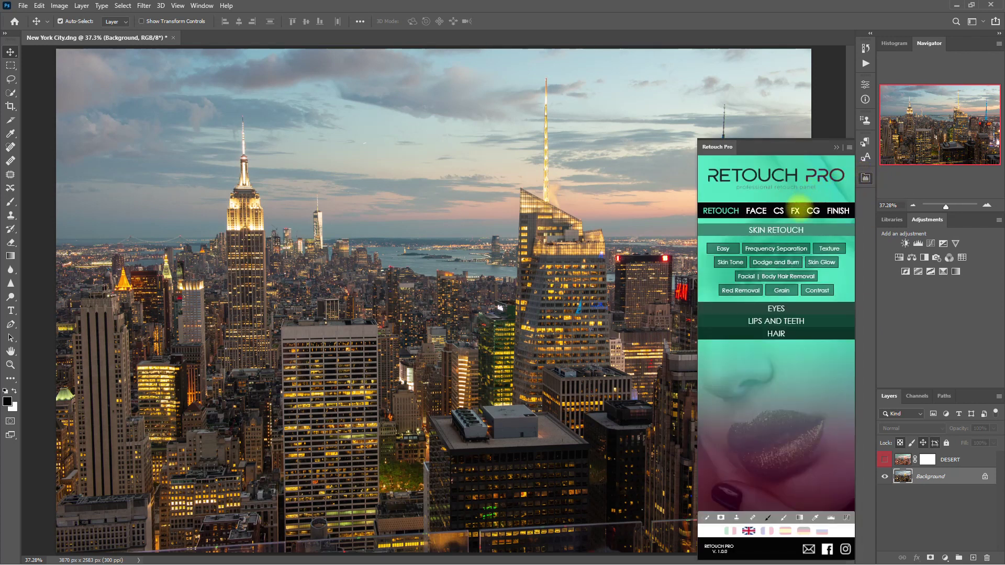
click(796, 211)
click(802, 228)
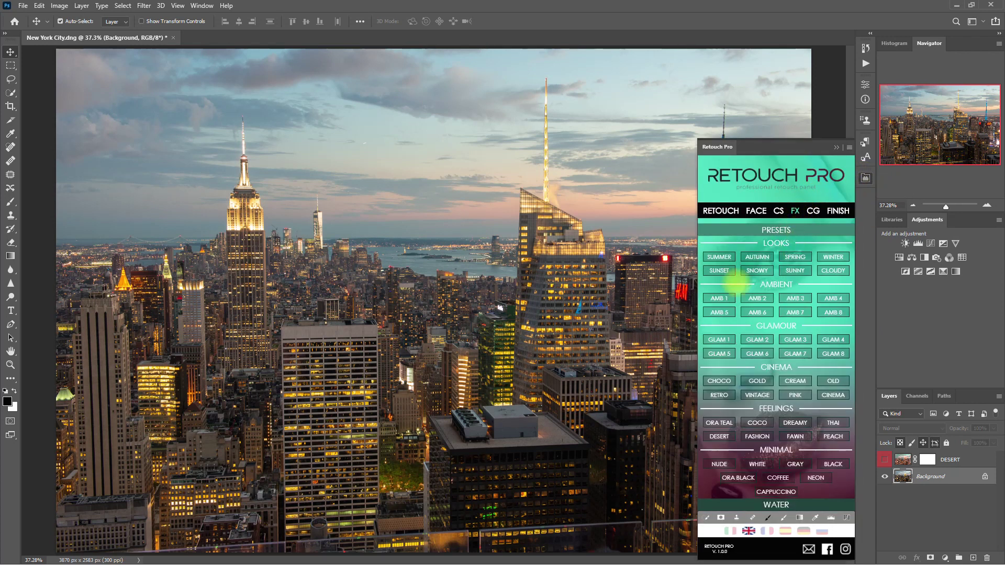
click(757, 394)
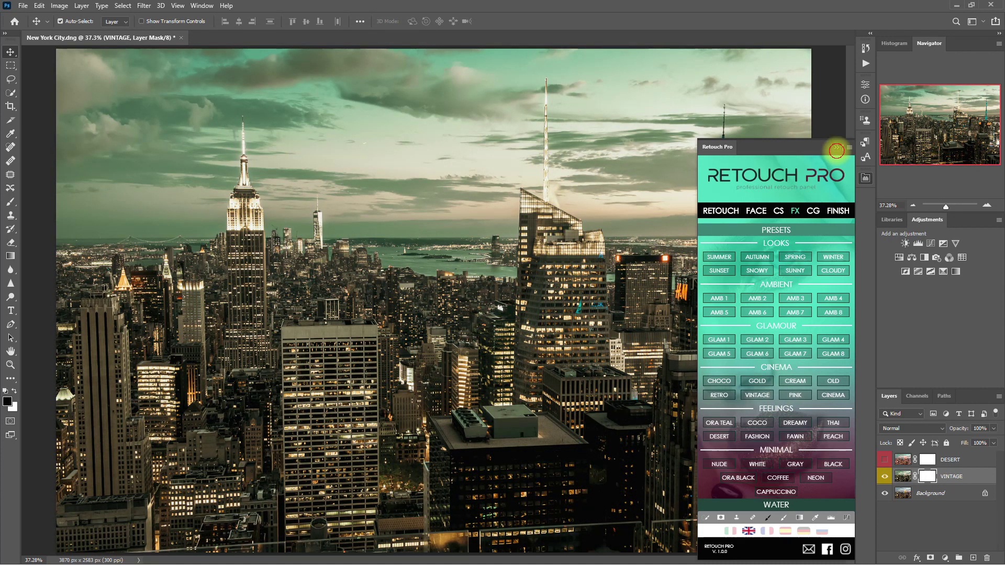
click(836, 148)
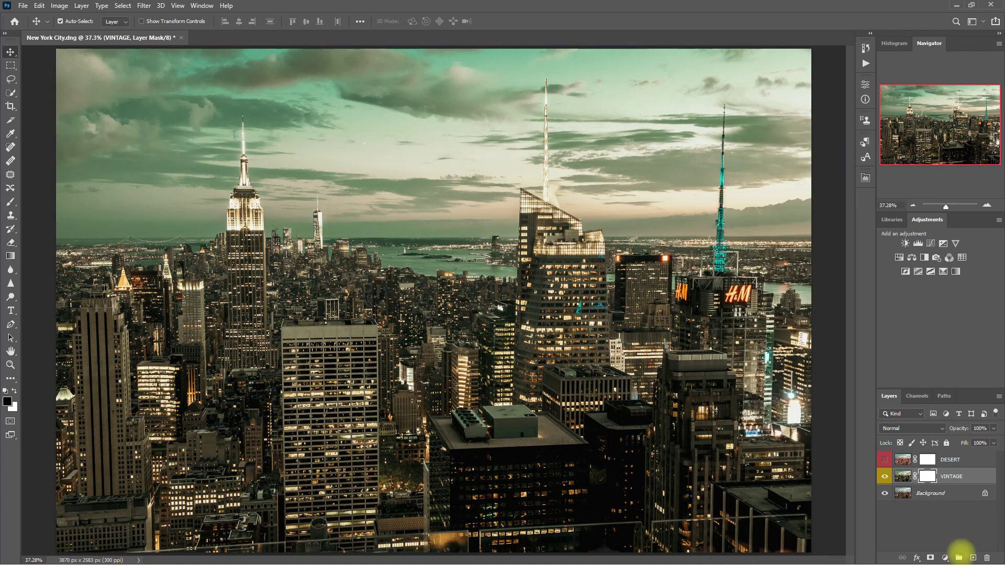
Step: Compare the VINTAGE look on and off, then hide it and select Background
click(885, 476)
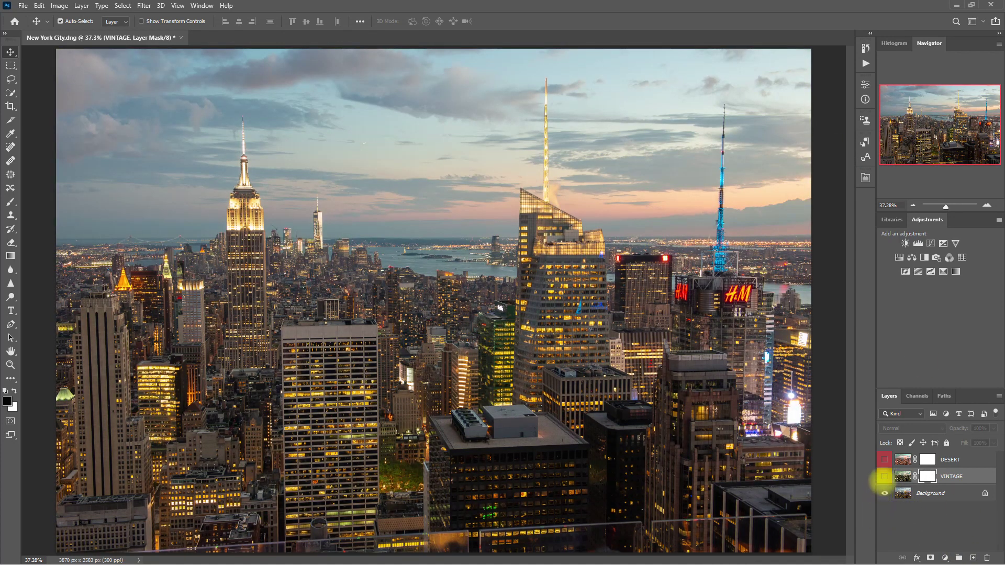
click(885, 476)
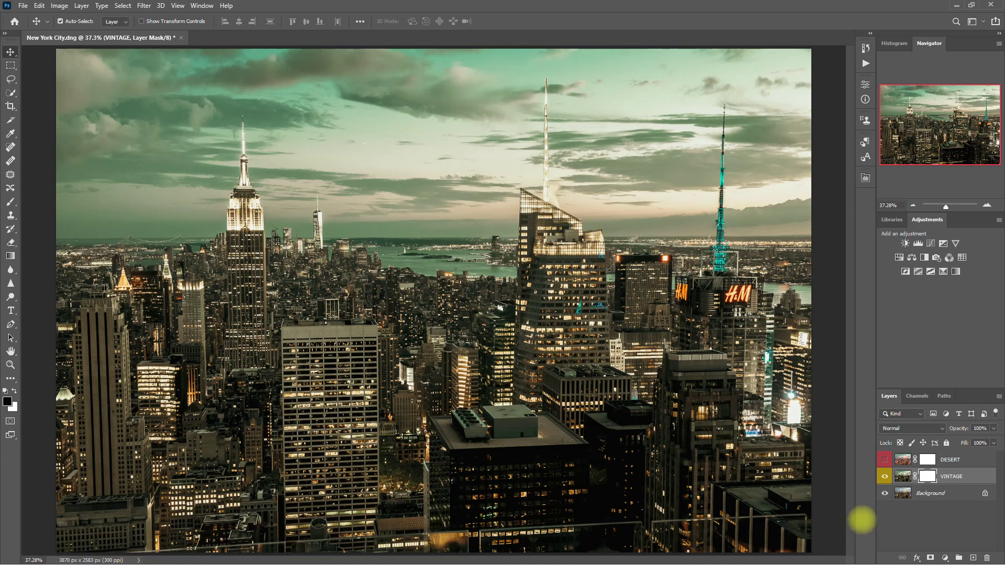
click(885, 476)
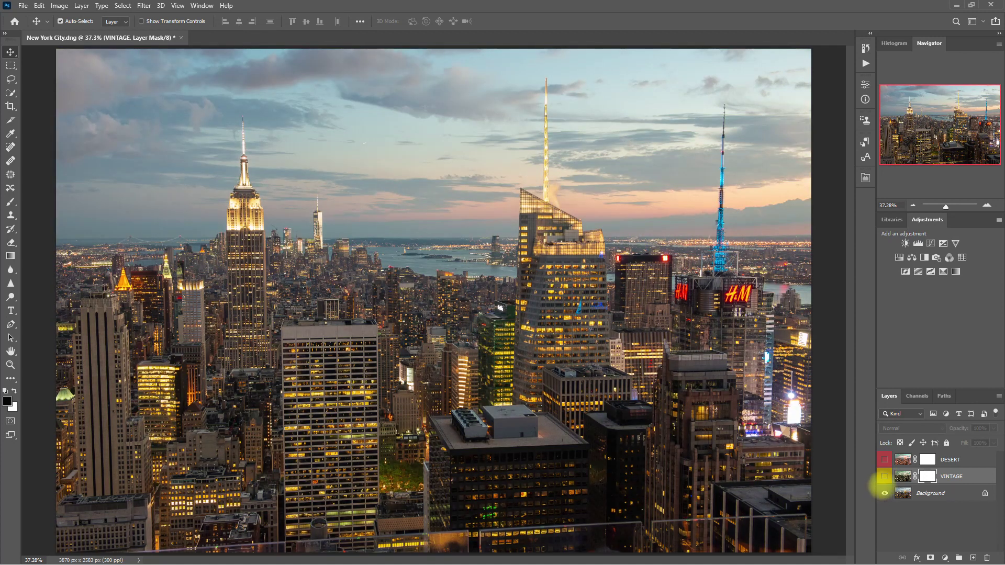
click(885, 476)
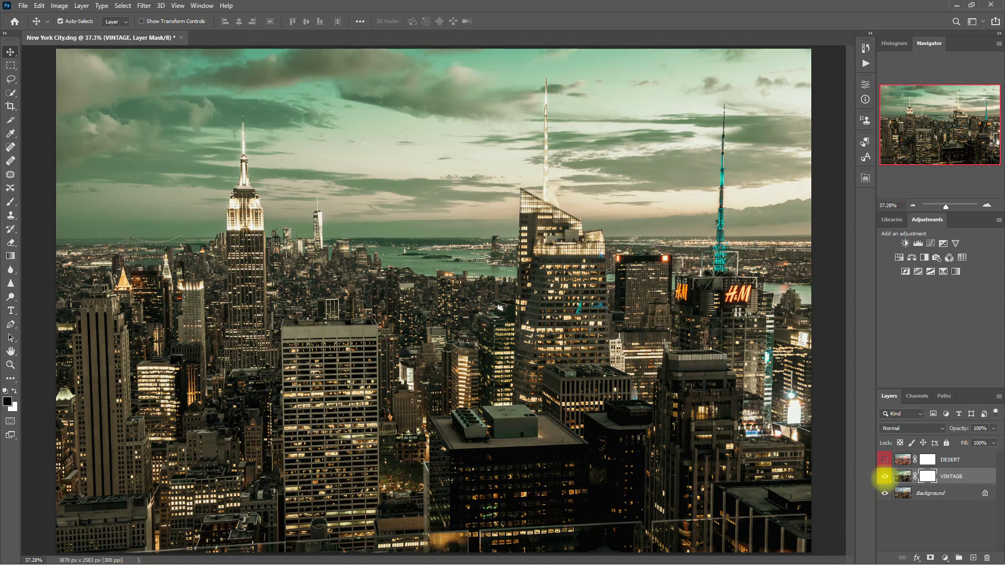
click(885, 476)
click(942, 493)
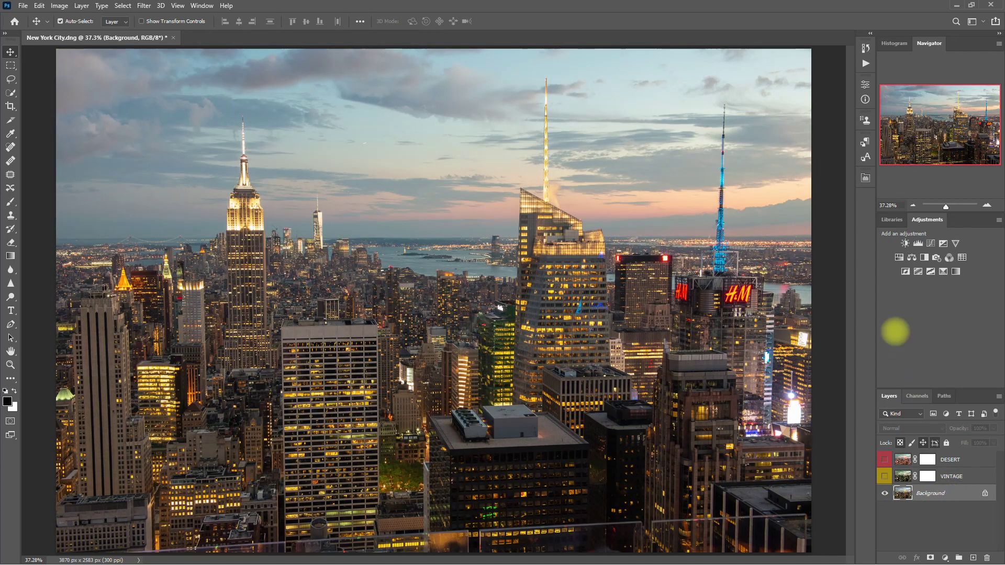
Step: Apply Retouch Pro's AMB 1 preset, creating the CLEAR grade layer
click(866, 178)
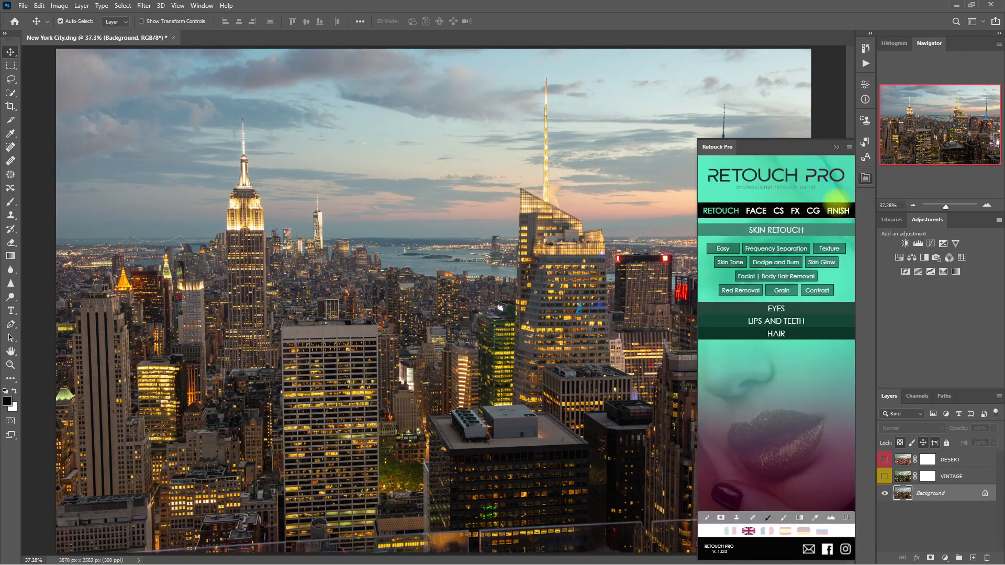
click(796, 211)
click(799, 228)
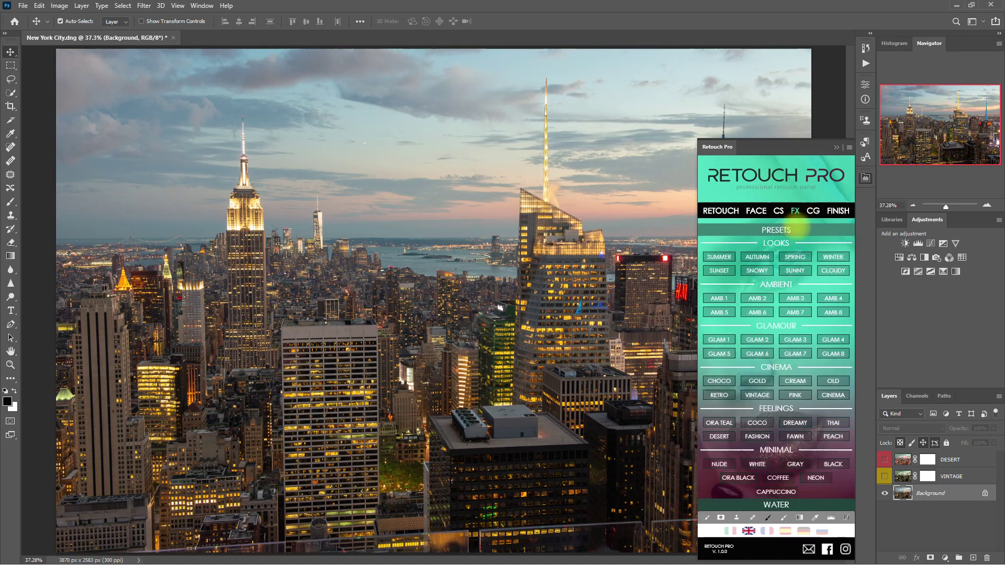
click(720, 298)
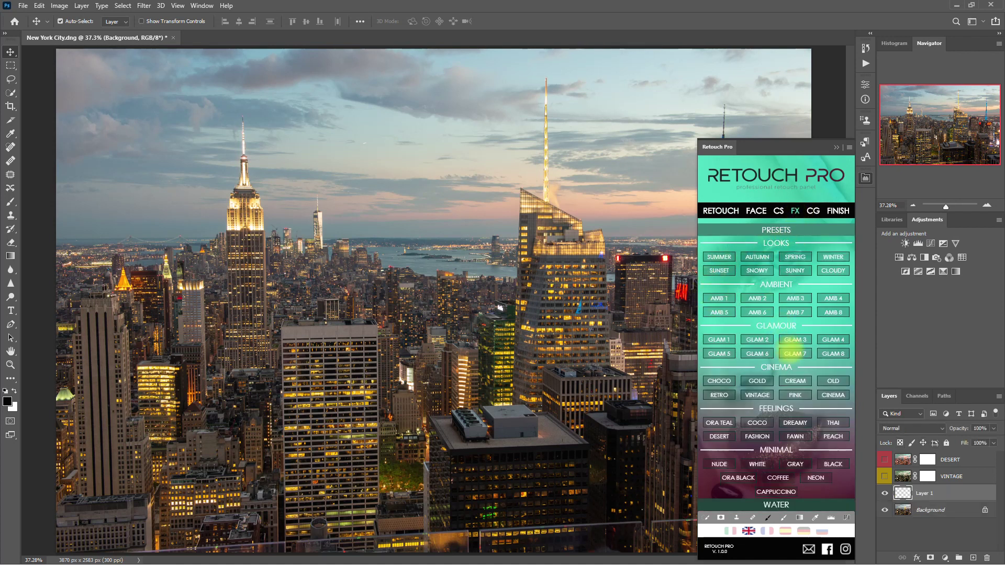
click(836, 147)
Step: Compare the CLEAR grade on and off and lower its opacity to 75%
click(885, 493)
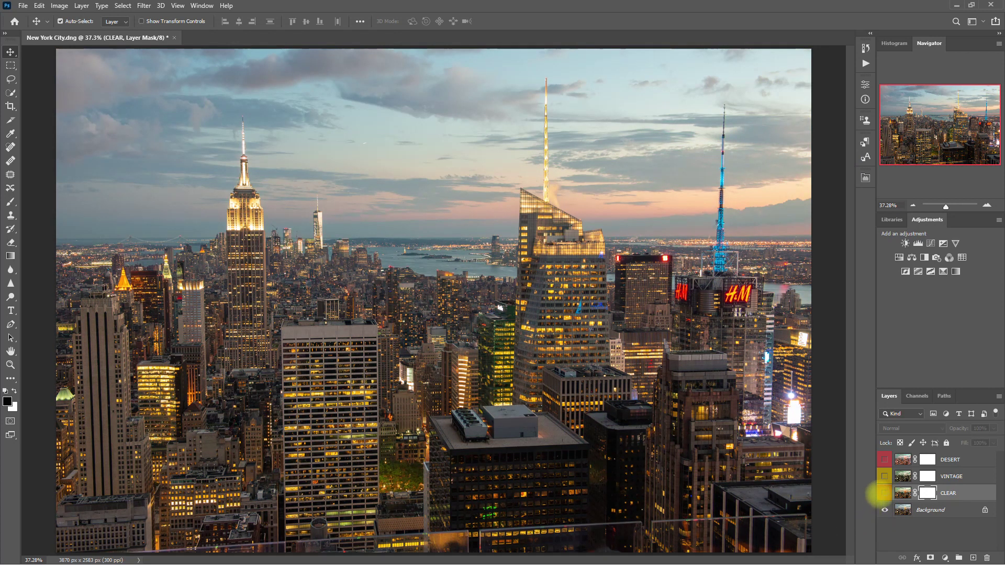
click(885, 493)
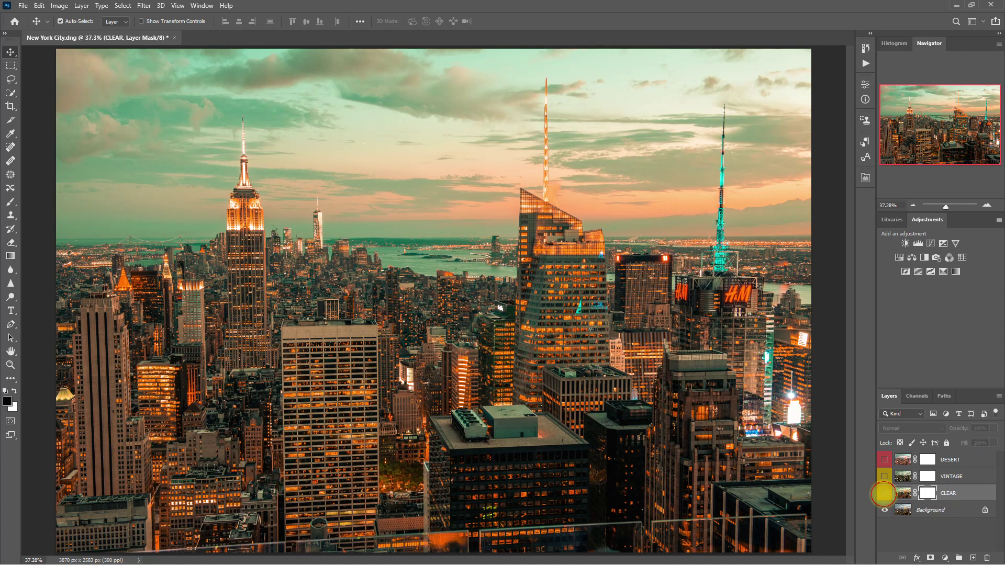
click(885, 493)
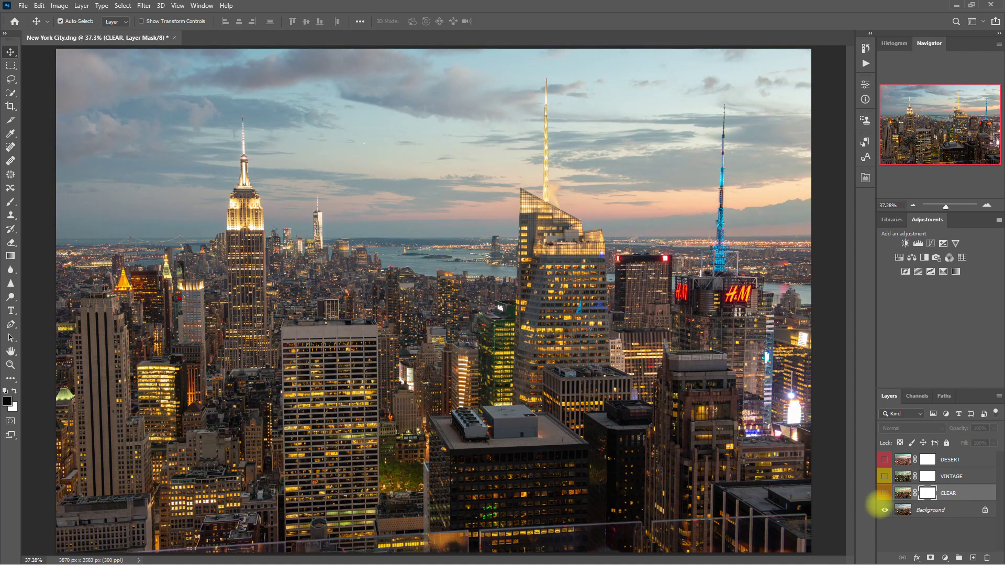
click(885, 494)
click(885, 493)
click(885, 493)
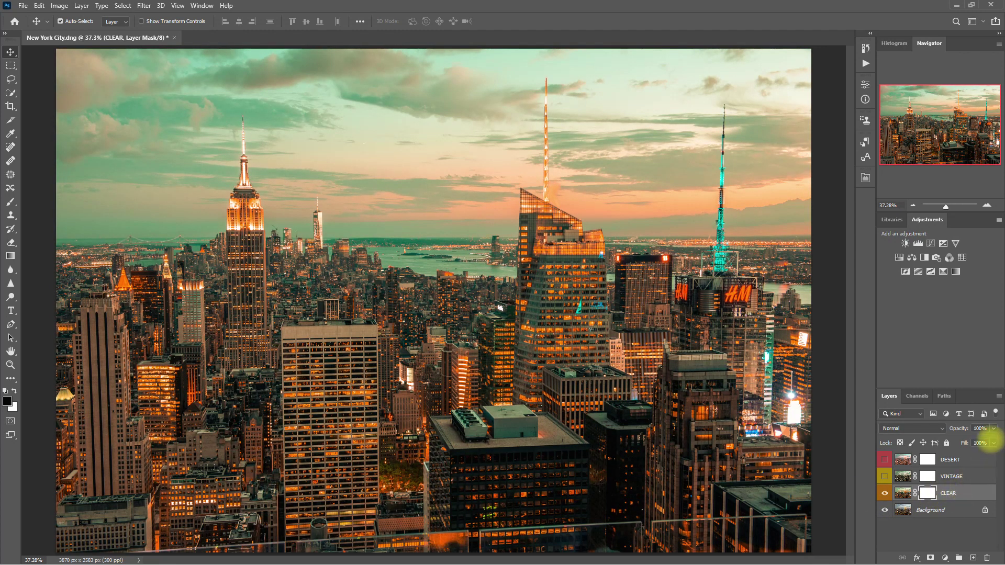
drag(994, 441, 975, 441)
click(953, 539)
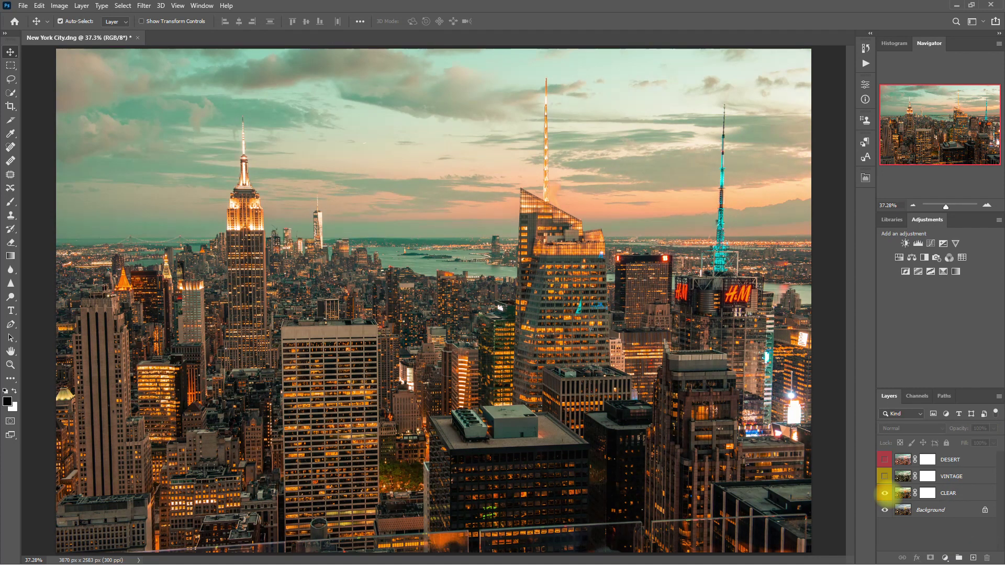
Step: Hide the CLEAR grade and apply Retouch Pro's BLACK preset above the Background
click(885, 493)
click(937, 511)
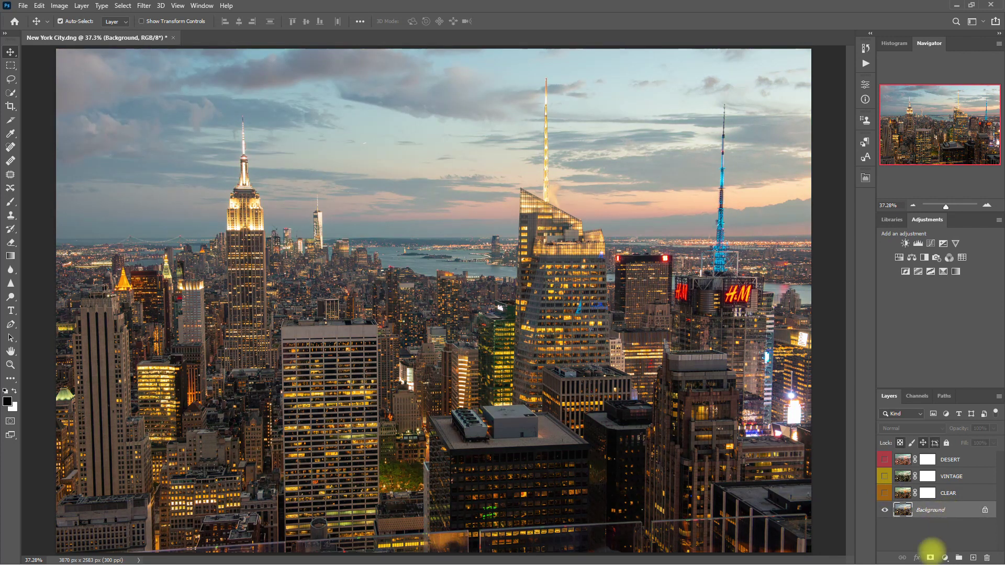
click(866, 178)
click(794, 212)
click(770, 231)
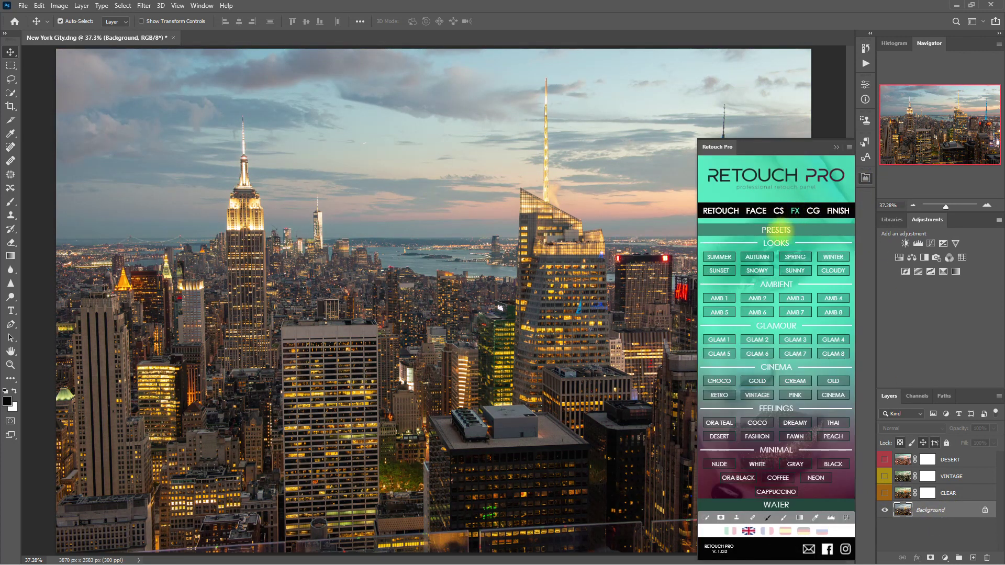
click(842, 465)
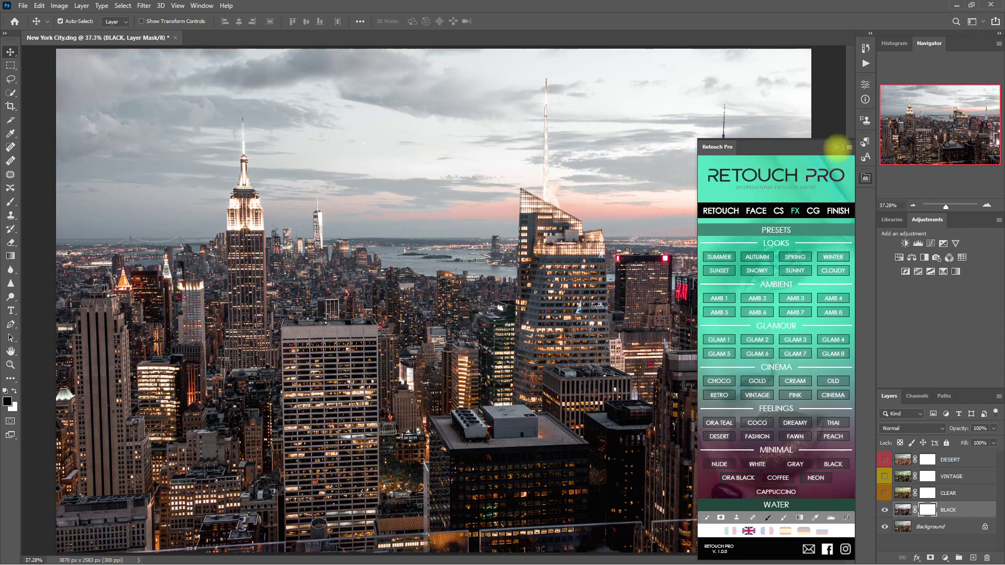
click(837, 147)
Step: Toggle the BLACK grade off and on to compare the muted, desaturated look
click(885, 510)
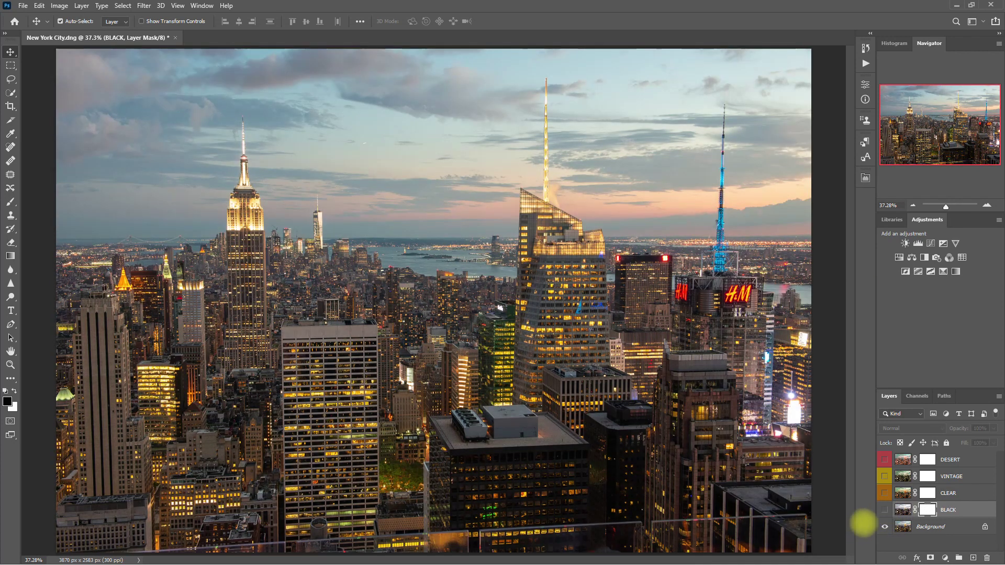
click(885, 510)
click(885, 510)
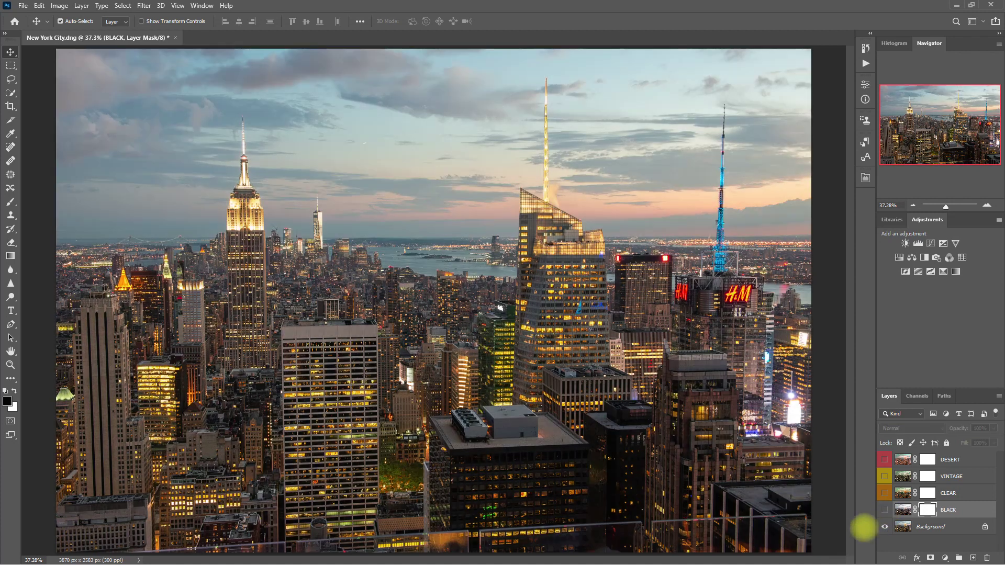
click(886, 511)
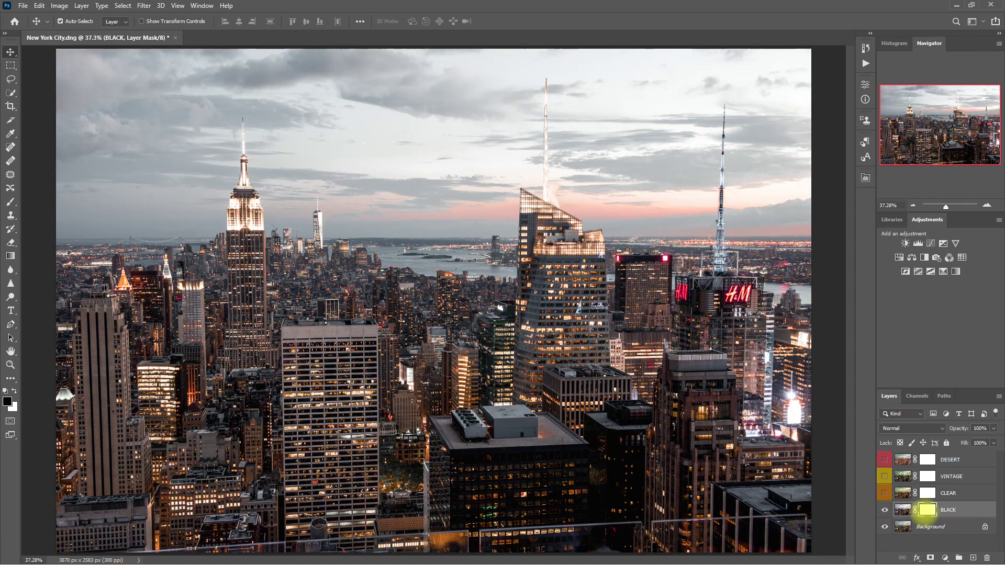
Step: Add the Sun 1 sun flare overlay and move it up and right over the skyline
click(865, 178)
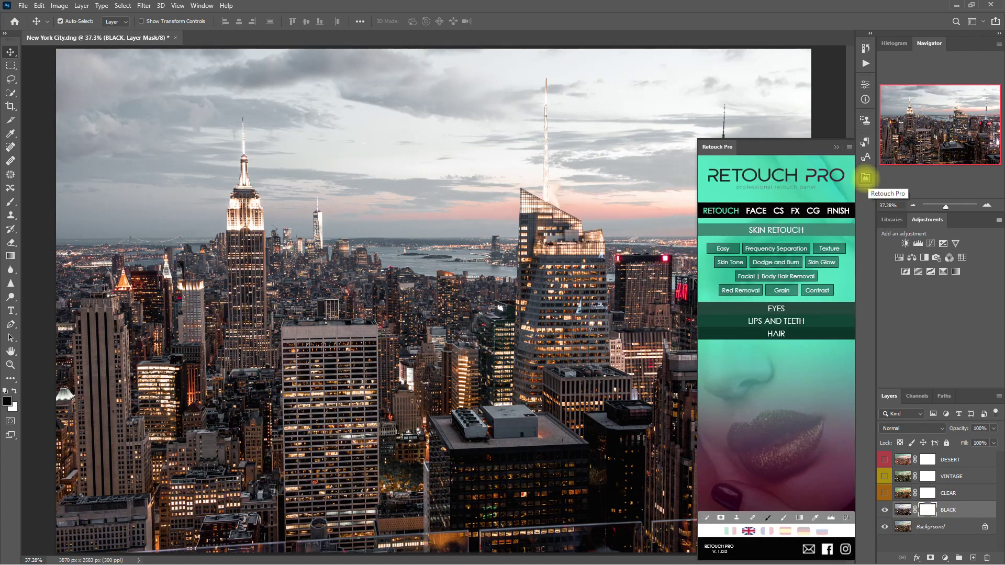
click(795, 211)
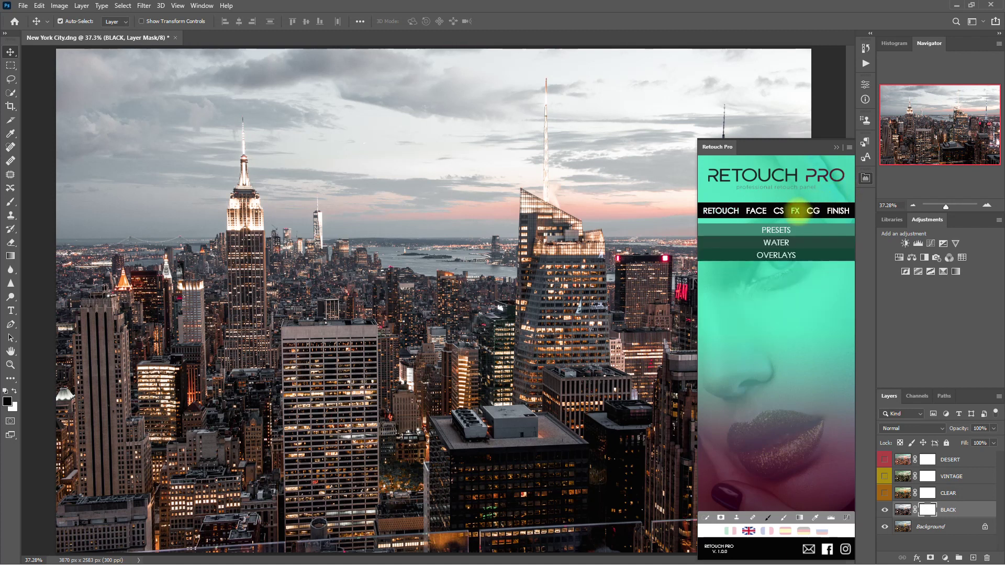
click(781, 255)
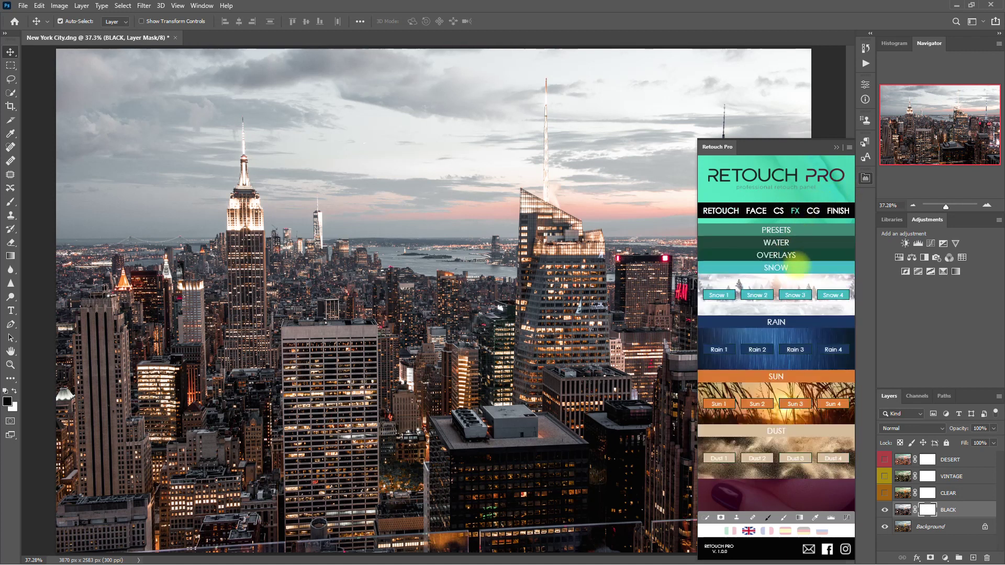
click(722, 404)
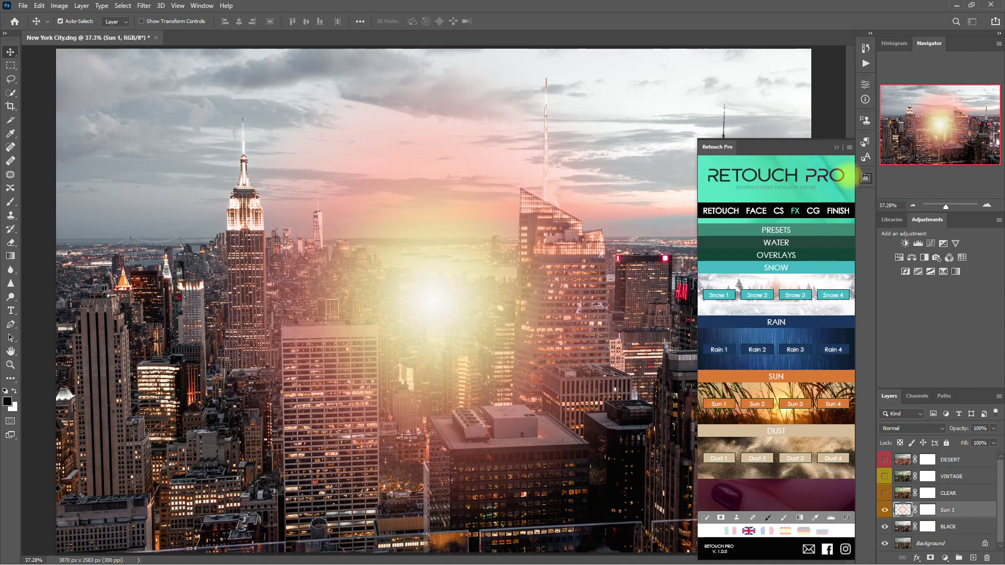
click(836, 148)
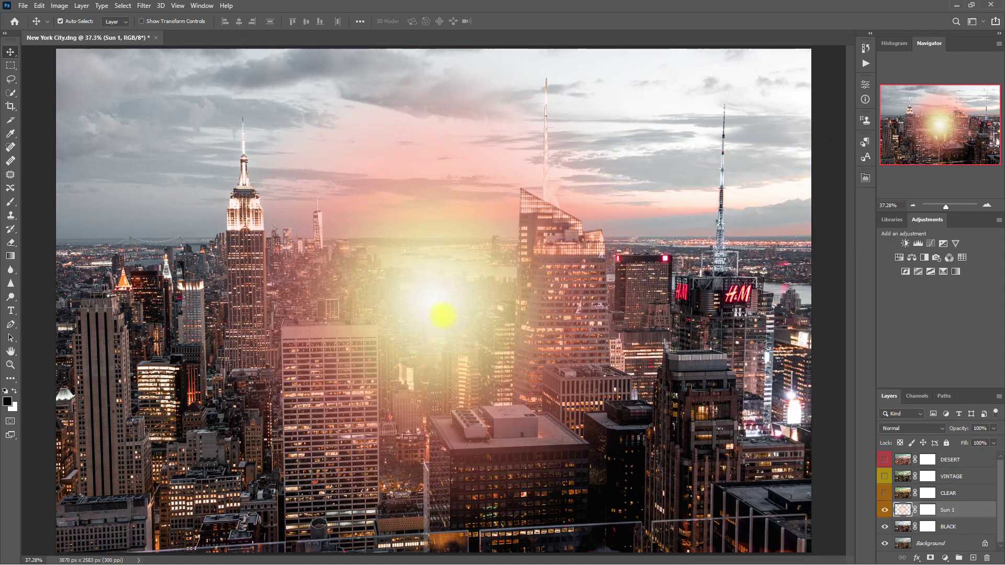
drag(445, 281, 698, 213)
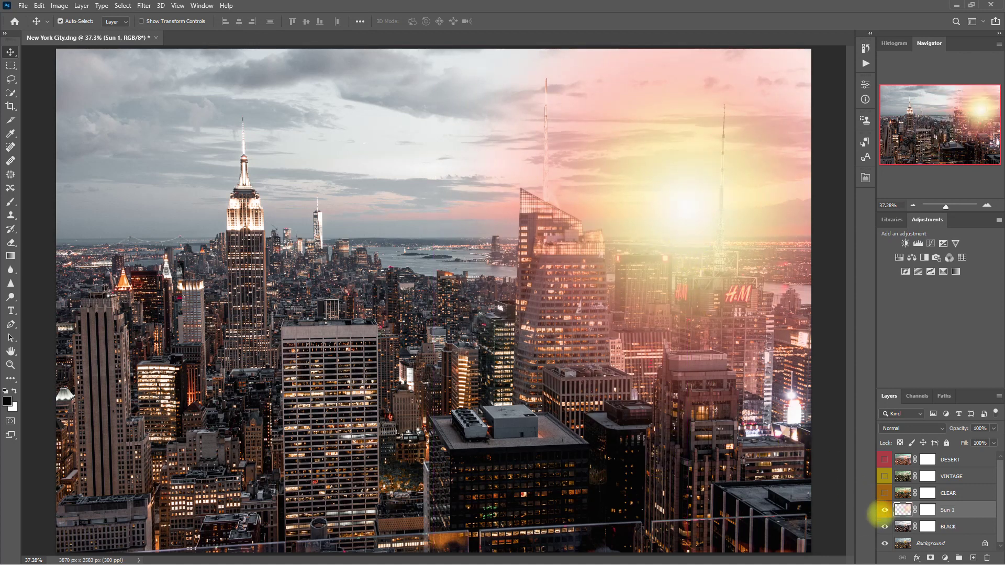
Step: Lower the Sun 1 flare to about 90% opacity, comparing it on and off
click(884, 510)
click(885, 510)
click(885, 510)
click(885, 510)
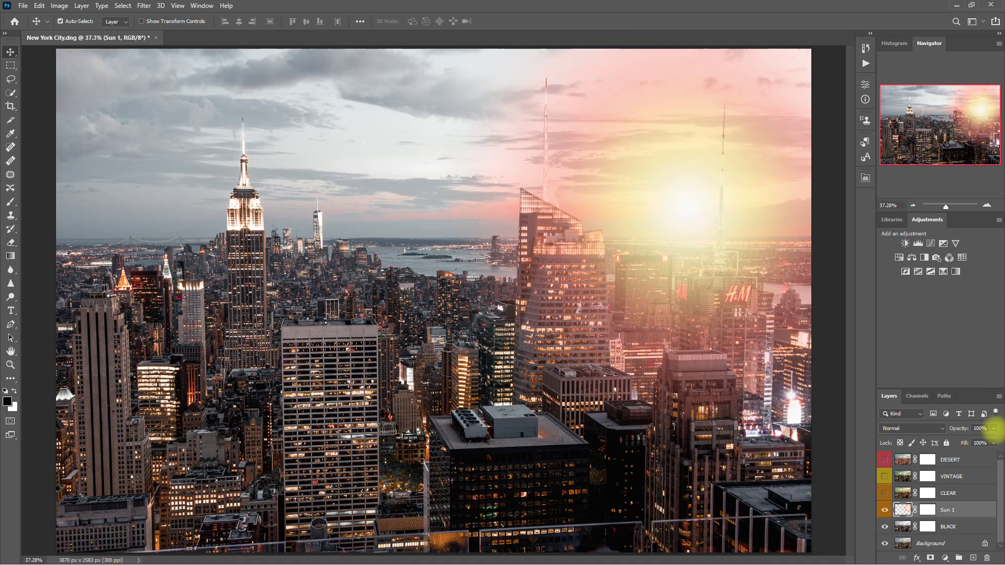
click(994, 429)
drag(994, 440, 990, 440)
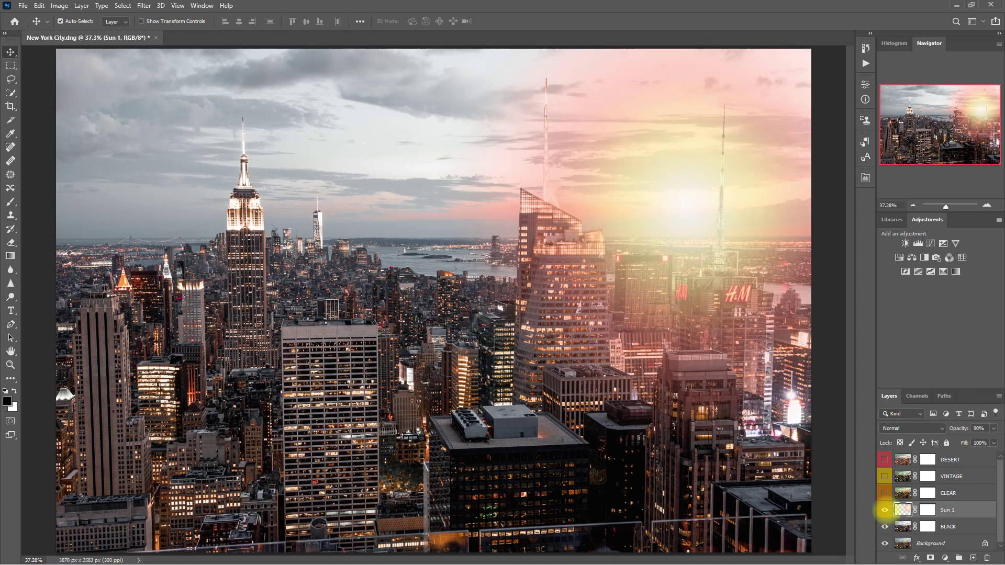
click(884, 510)
click(885, 510)
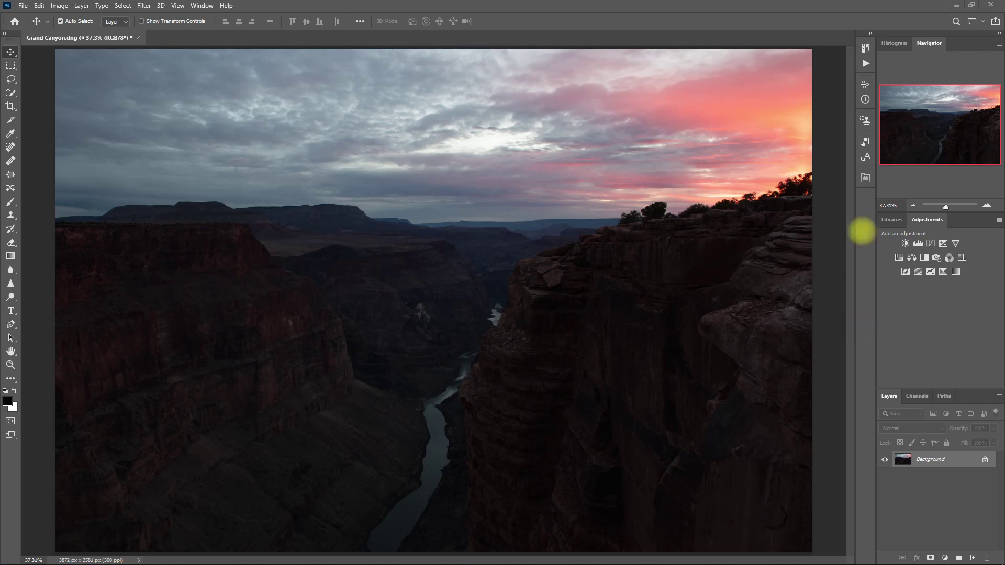
Step: Show Retouch Pro's colour grading section with the Split Toning presets expanded
click(866, 178)
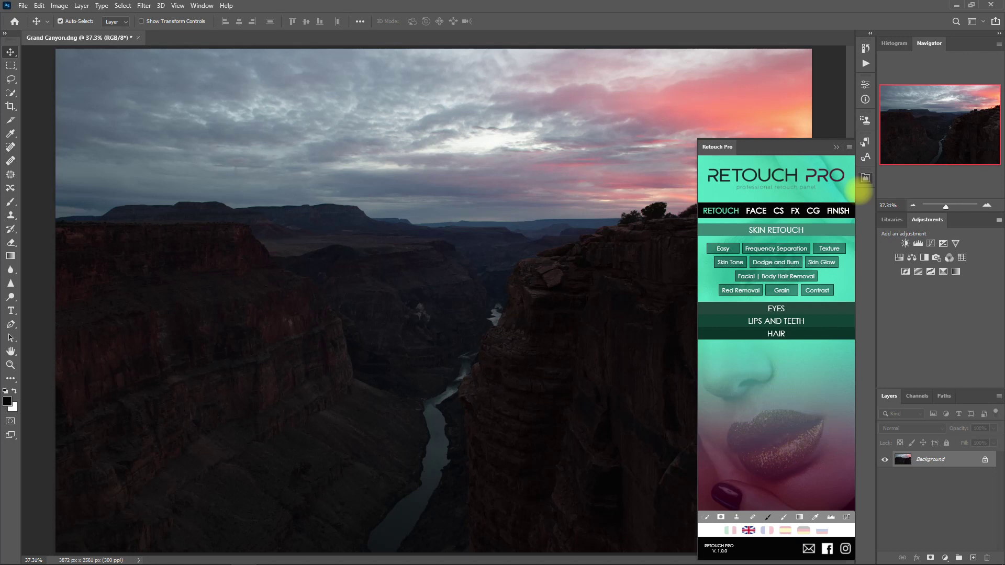
click(813, 210)
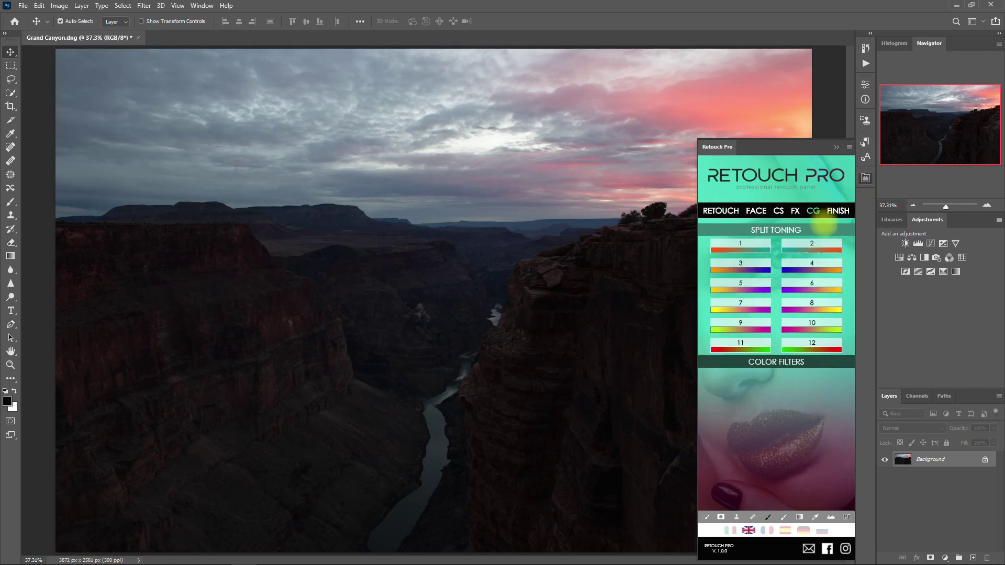
click(826, 229)
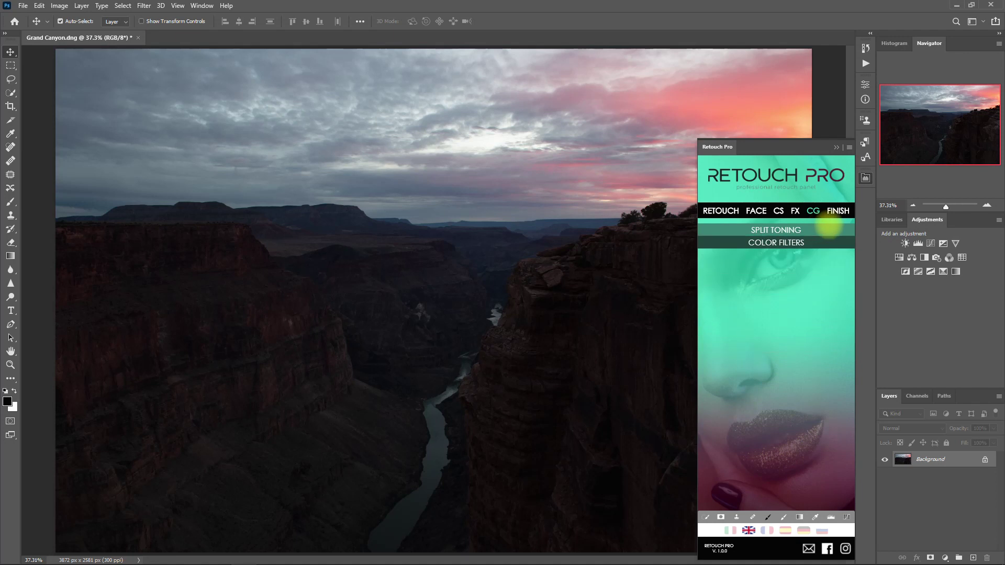
click(828, 224)
click(827, 354)
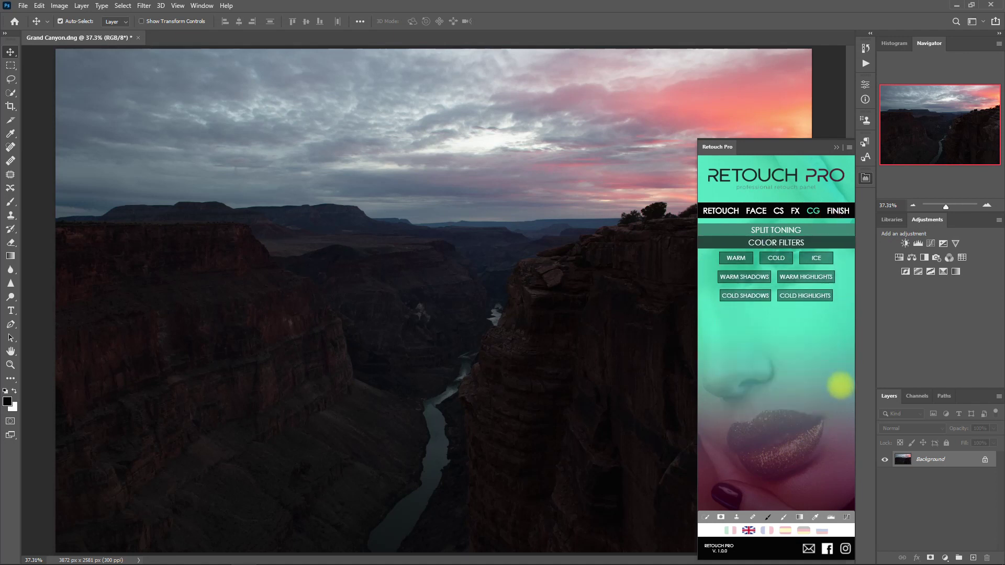
click(815, 228)
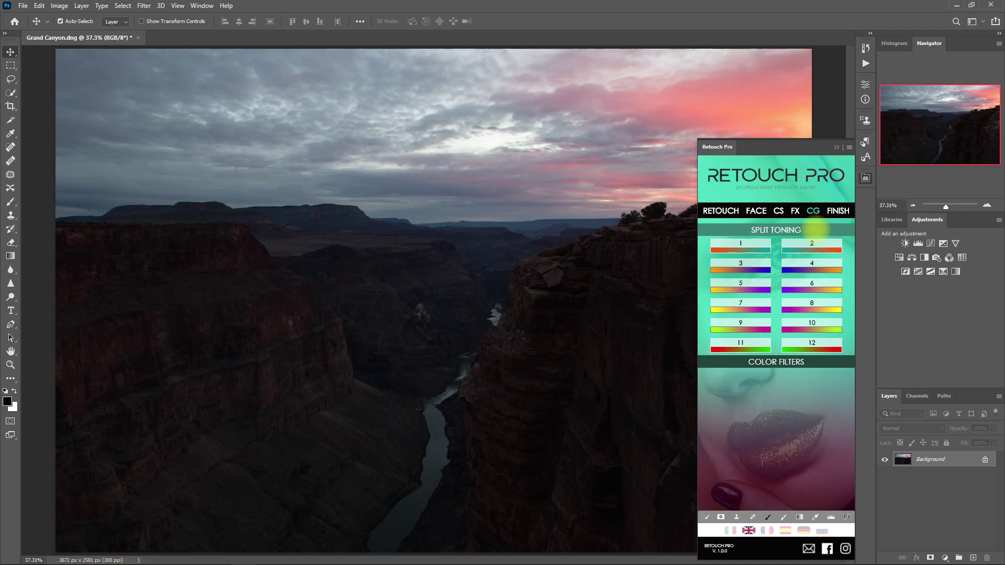
click(763, 328)
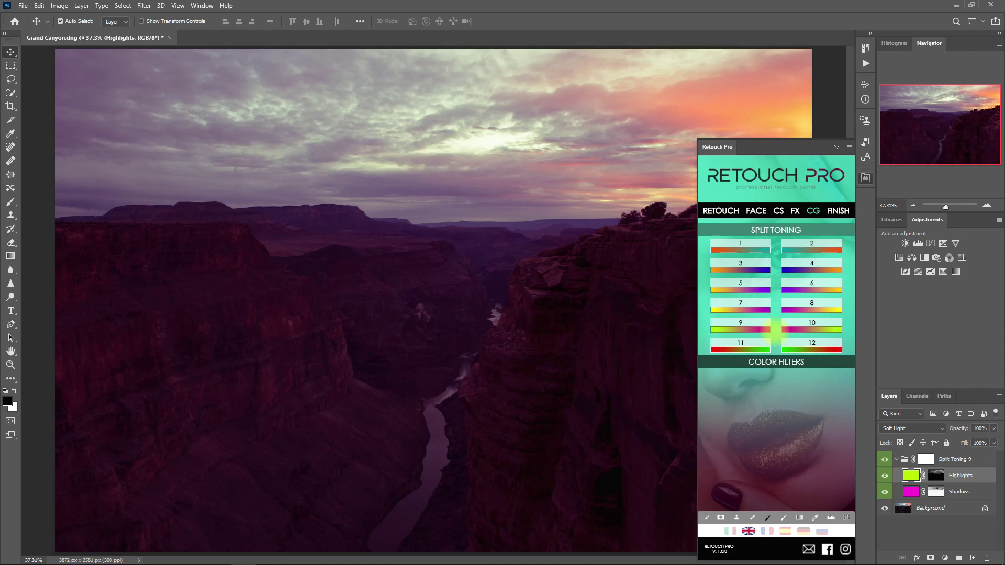
click(896, 459)
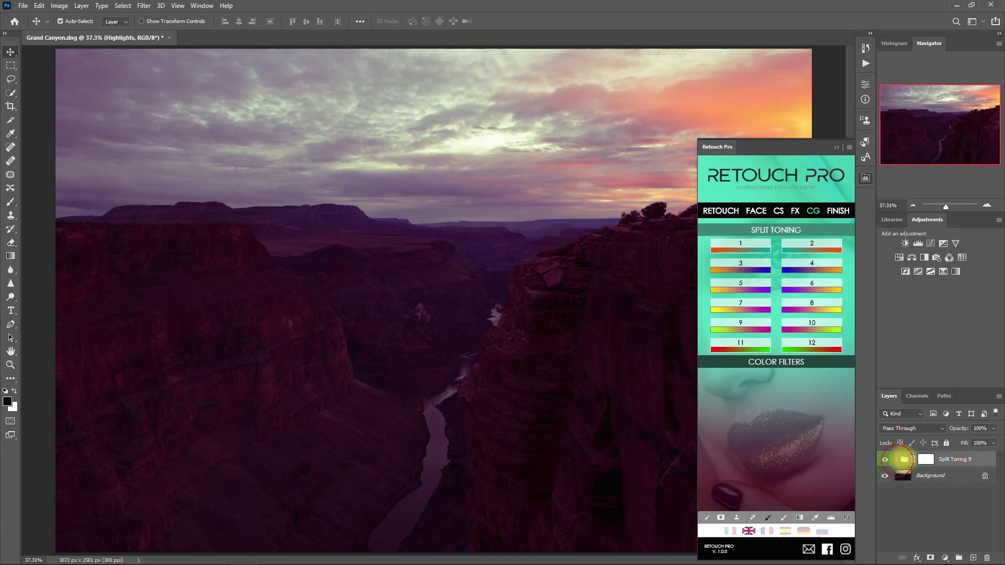
drag(922, 459, 987, 558)
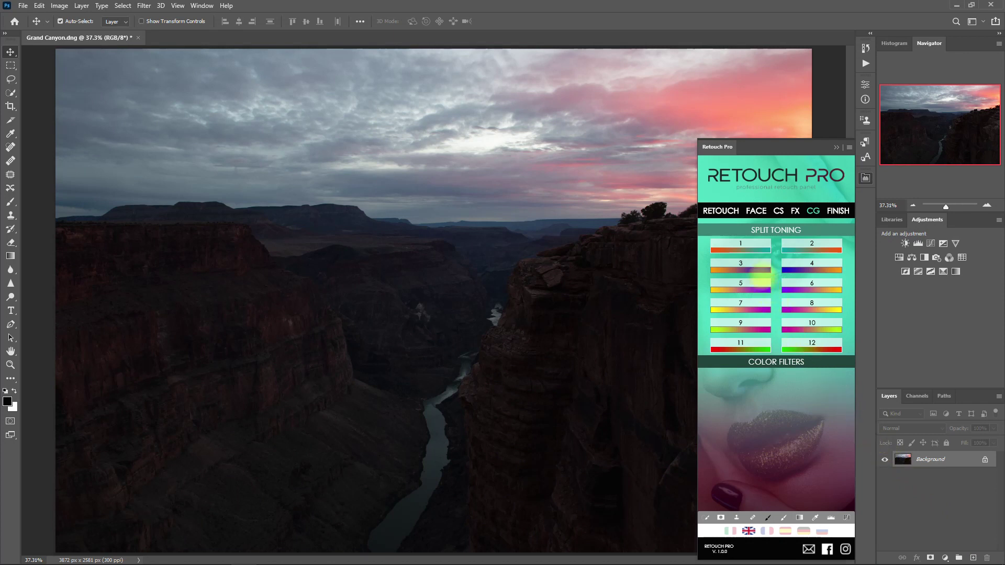
click(762, 270)
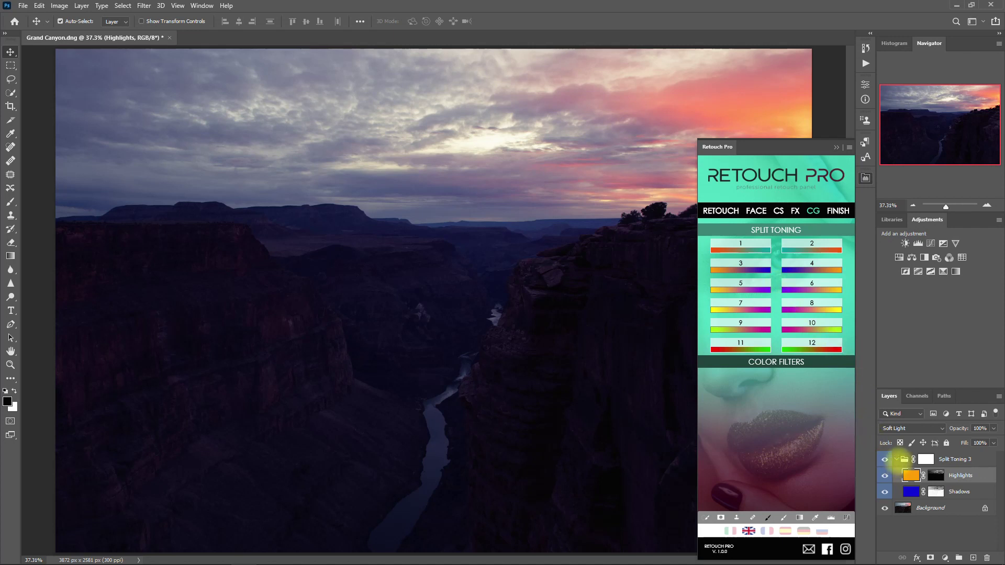
drag(897, 455, 987, 558)
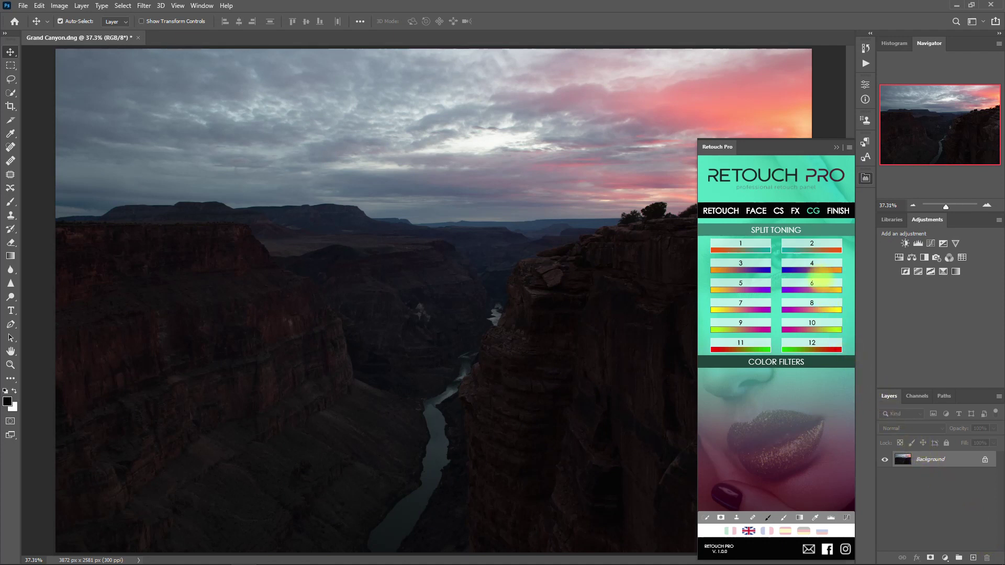
Step: Apply Split Toning preset 4, collapse its group, and toggle it off and on to compare
click(819, 267)
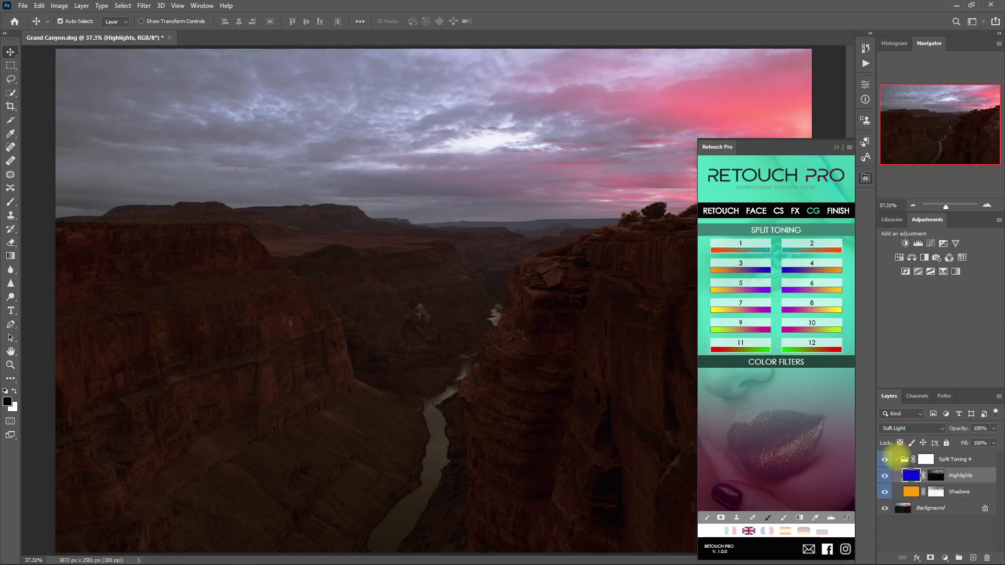
click(896, 459)
click(837, 147)
click(885, 459)
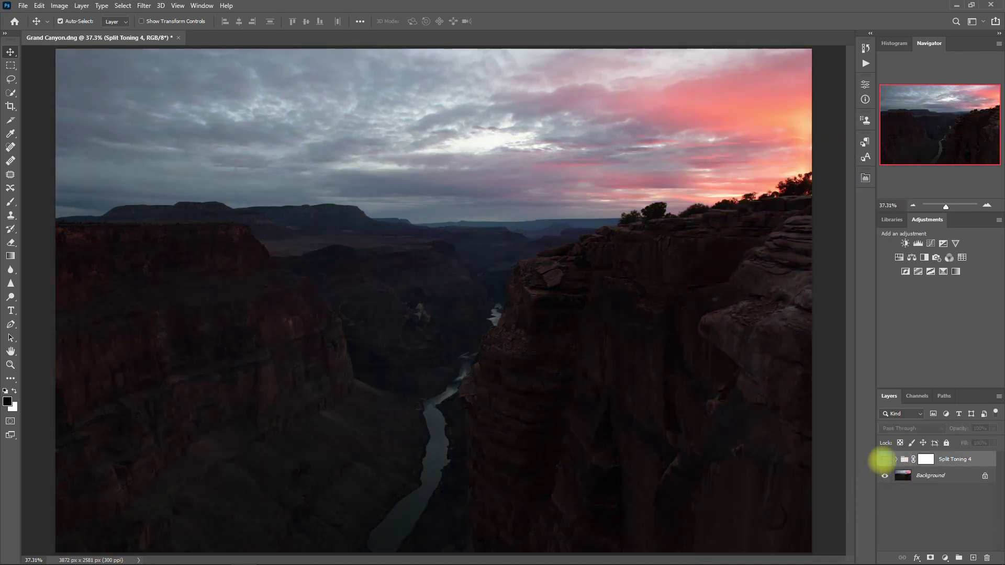
click(885, 459)
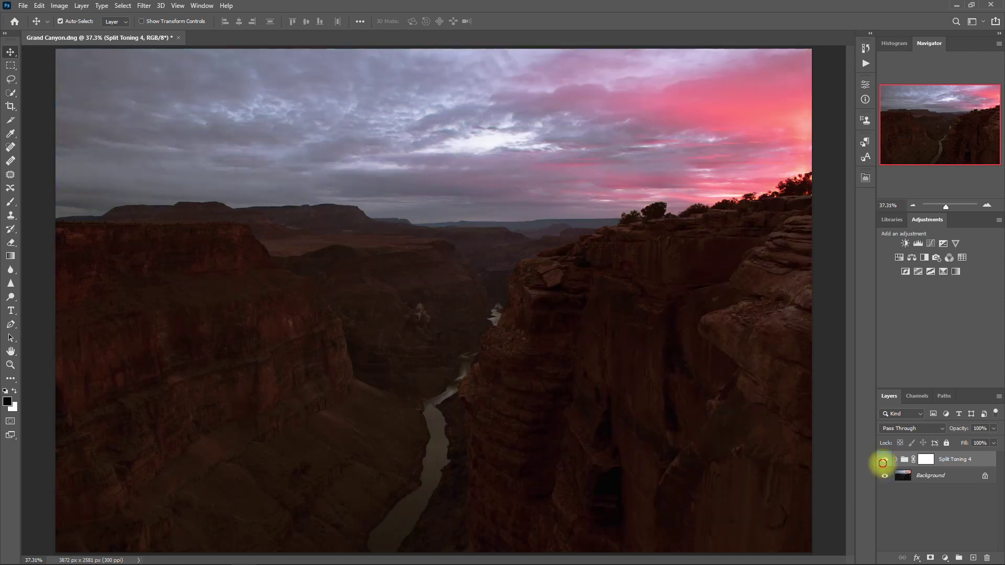
click(884, 459)
click(885, 459)
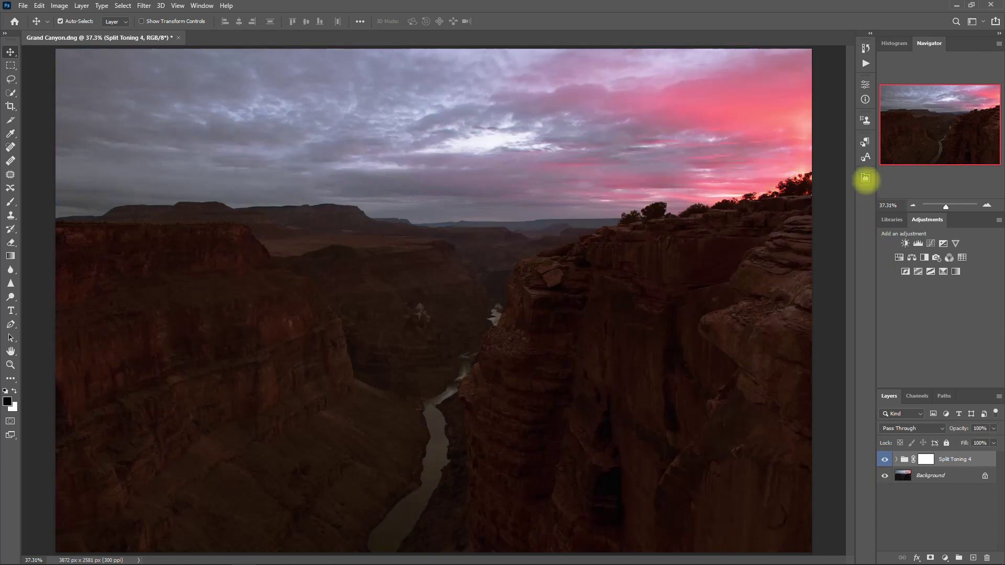
click(866, 179)
Step: Add a Cold Shadows filter, delete it, and add a Cold Highlights filter layer instead
click(813, 211)
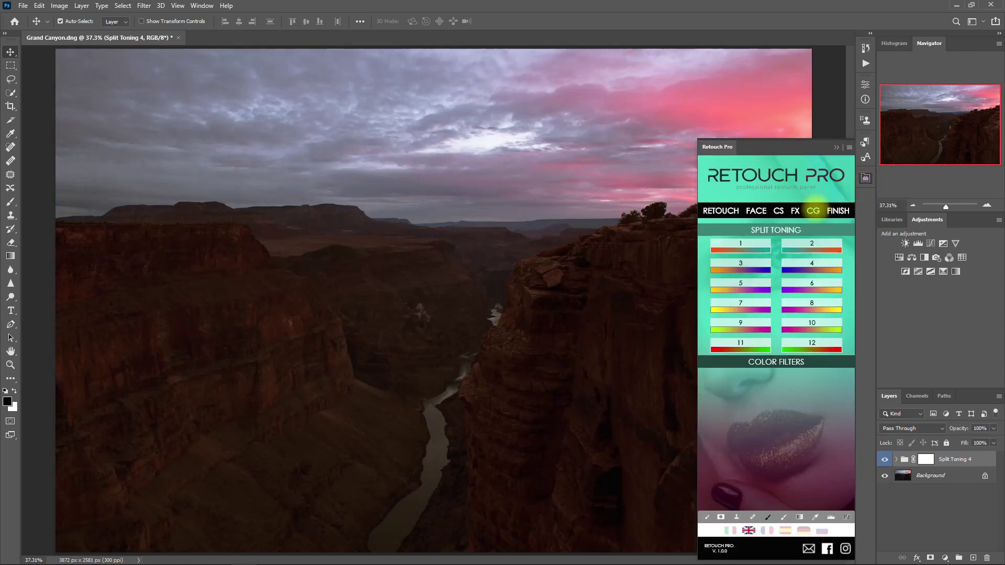
click(799, 362)
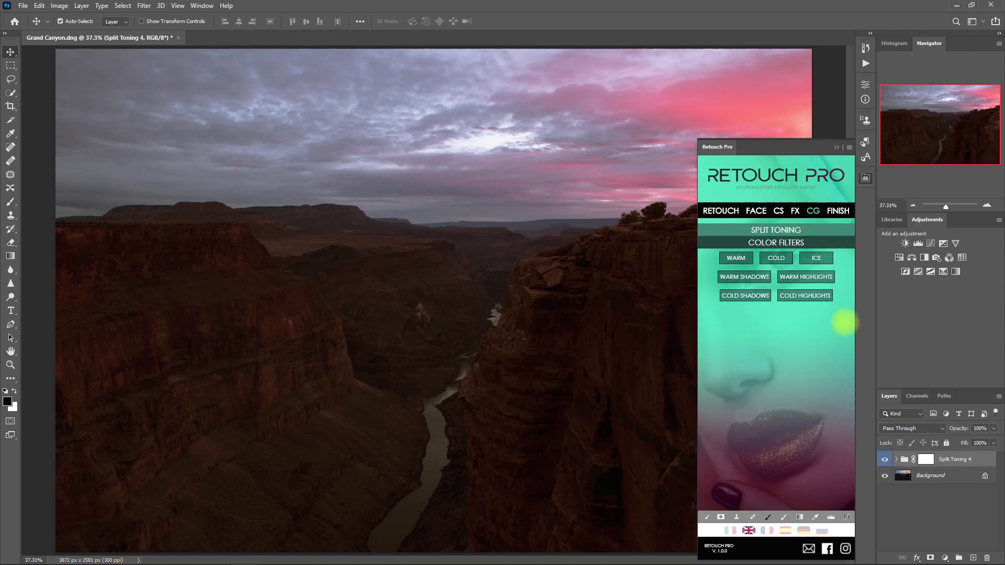
click(758, 295)
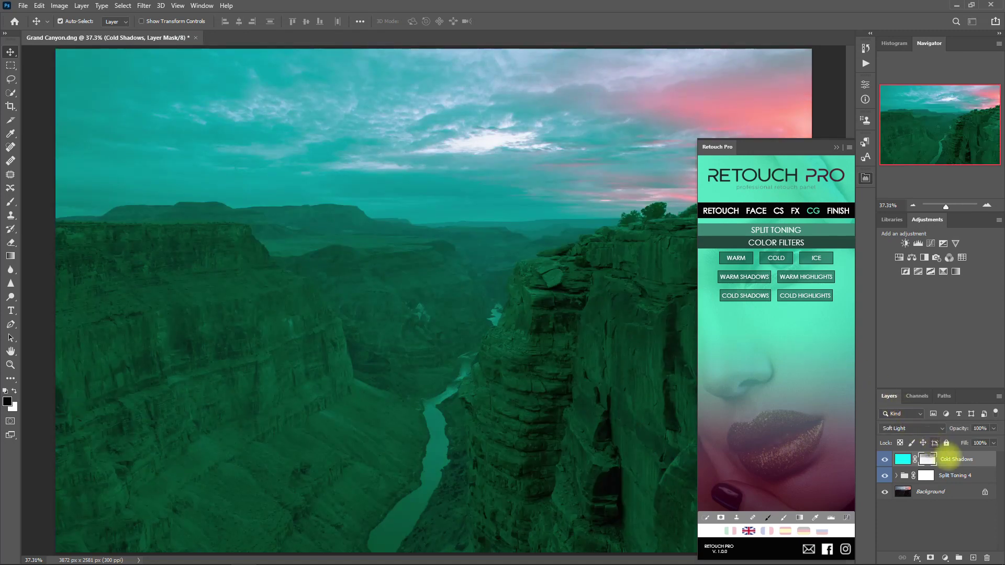
drag(966, 459, 987, 558)
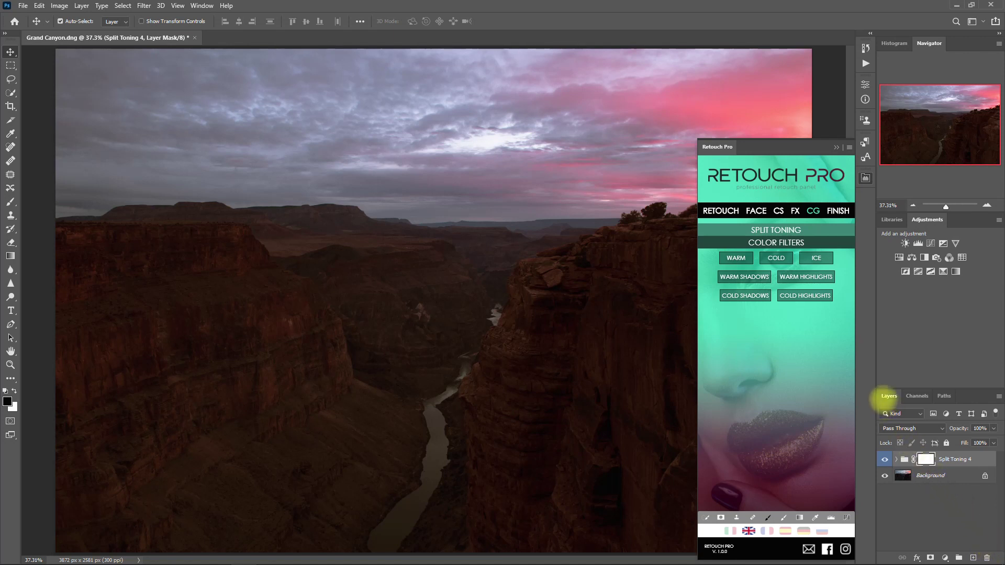
click(823, 296)
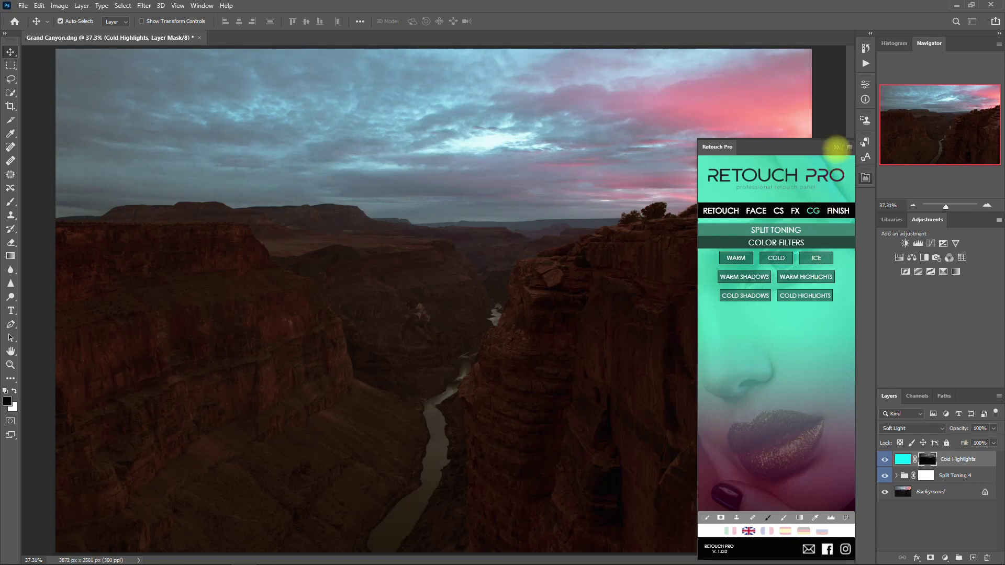
click(836, 147)
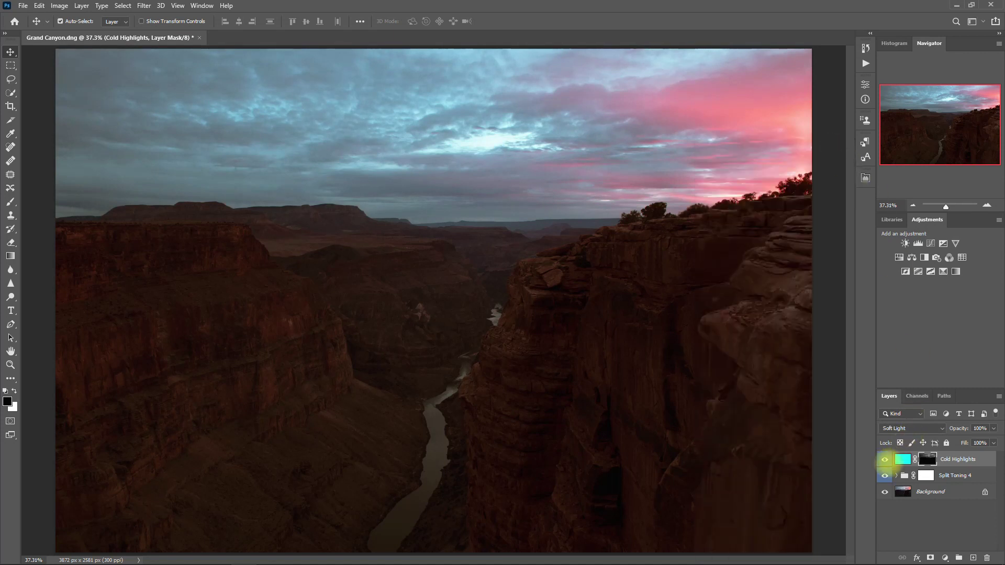
click(885, 460)
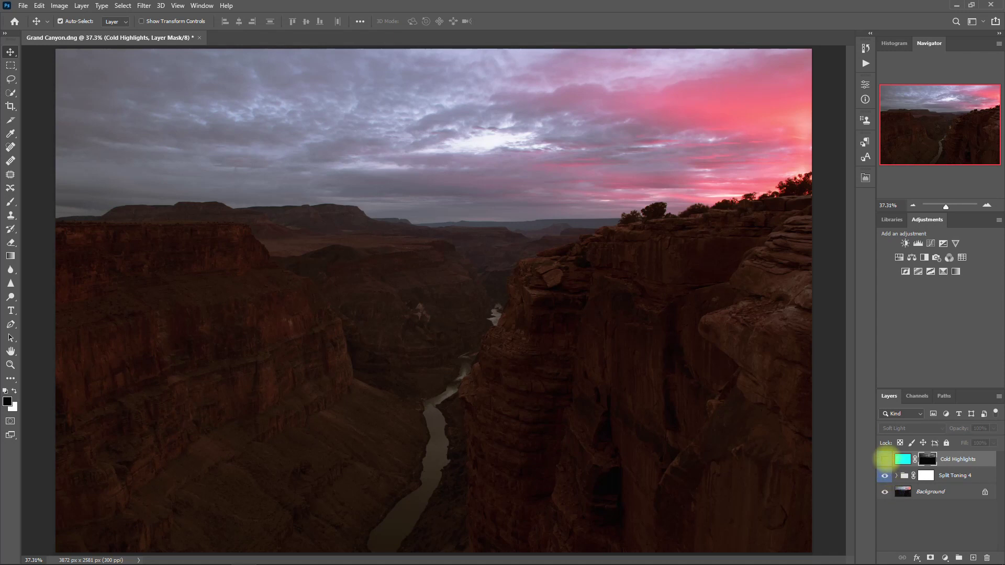
Step: Group Cold Highlights with Split Toning 4 into Group 1 using Ctrl+G
click(885, 460)
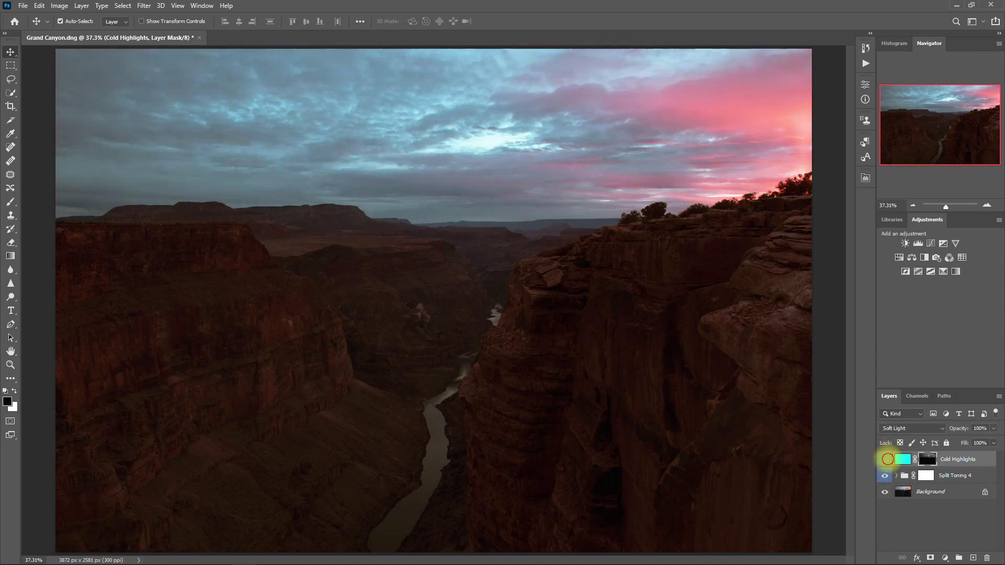
click(885, 459)
click(885, 459)
ctrl+click(954, 475)
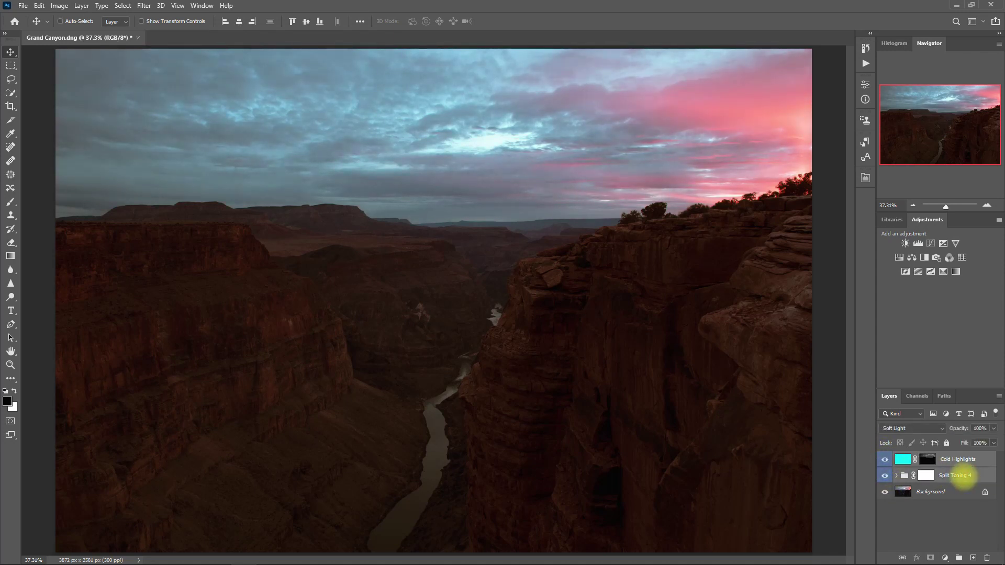
key(ctrl+g)
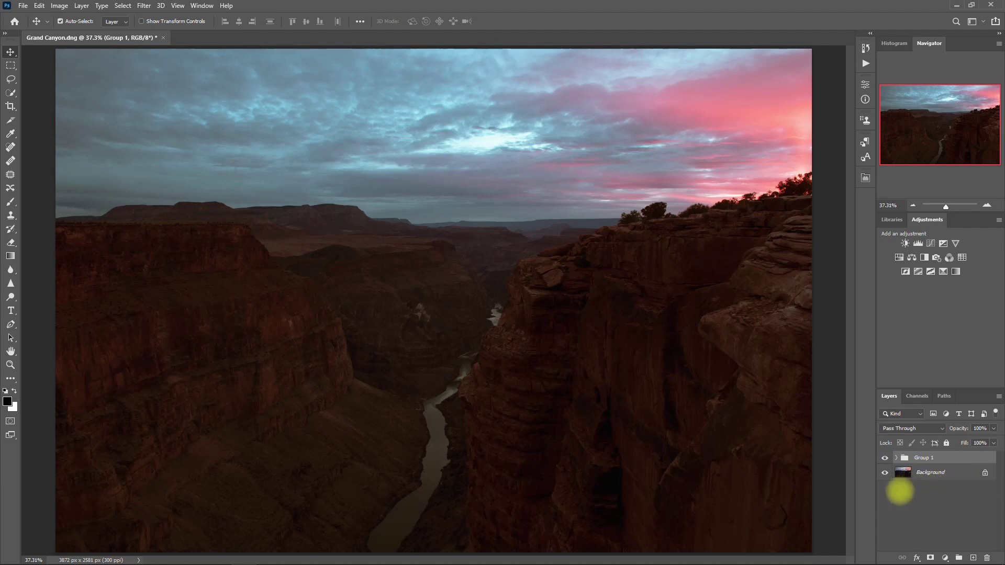
Step: Toggle Group 1 off and on to compare the teal-pink sky tint
click(885, 458)
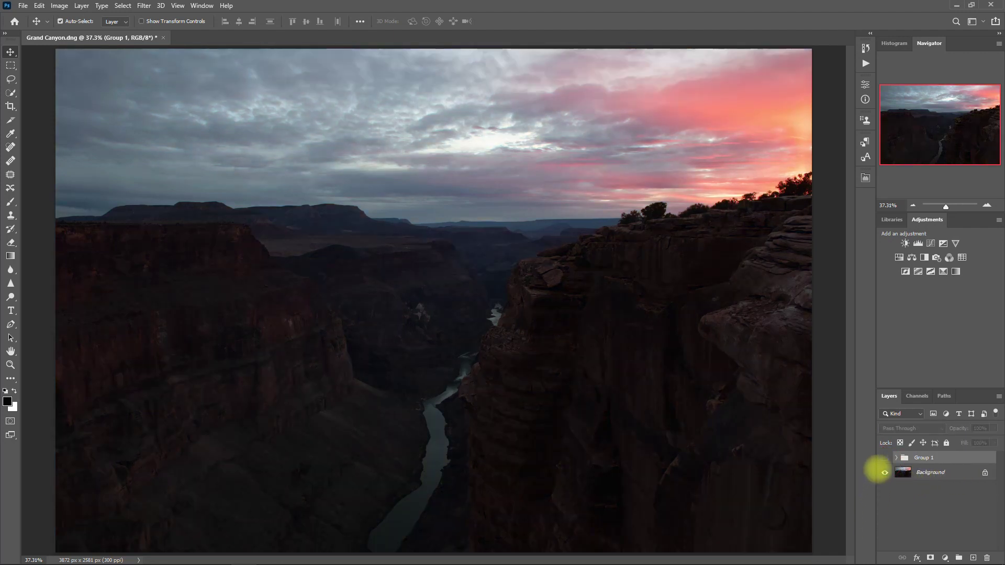
click(885, 458)
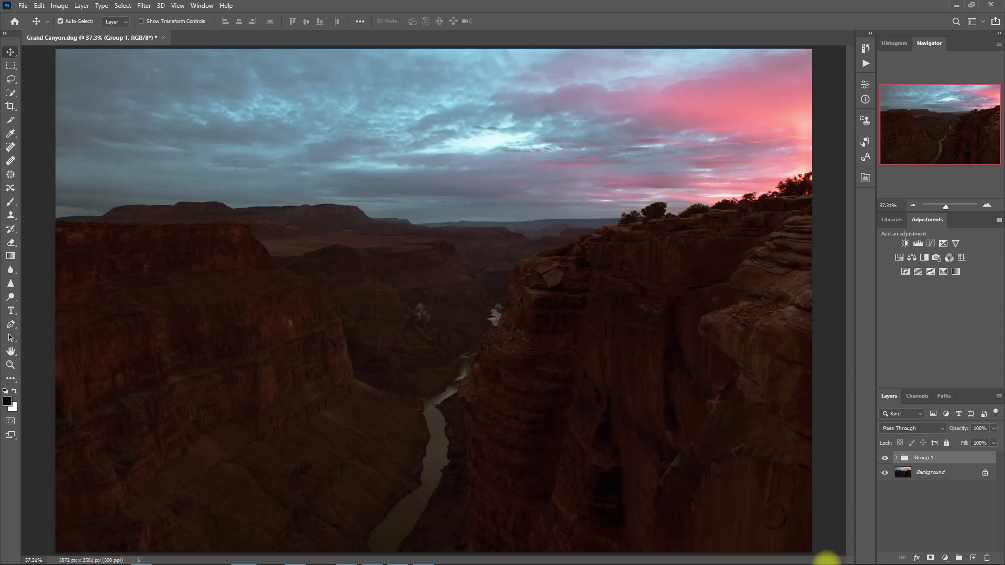
click(885, 458)
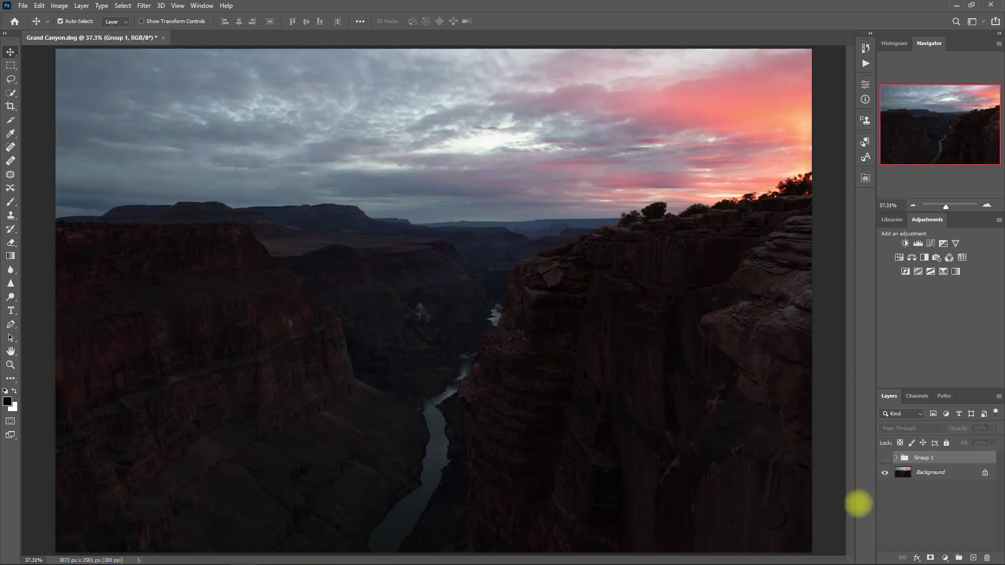
click(885, 458)
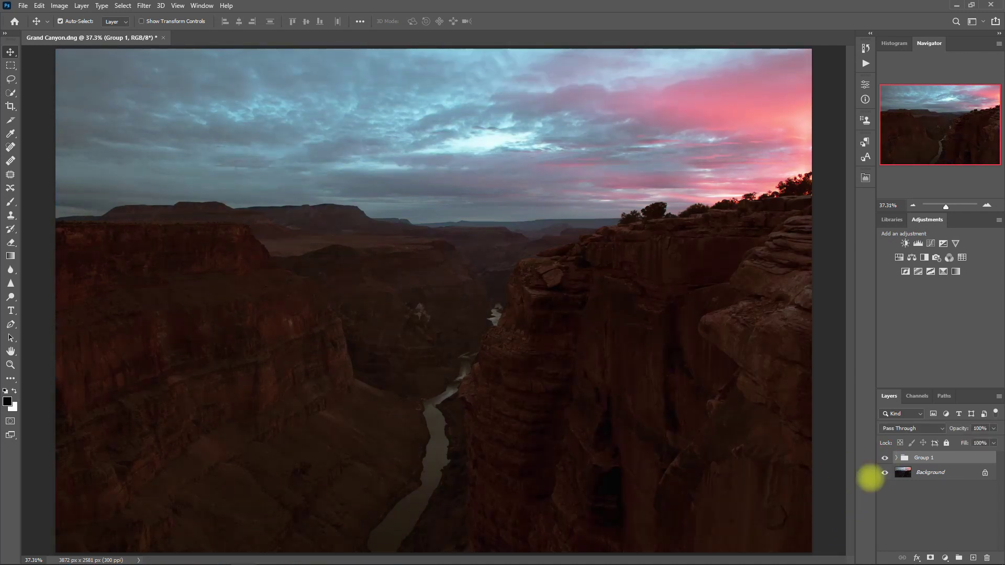
Step: Add Retouch Pro's FINISH Details layer above Group 1, then collapse the panel
click(865, 178)
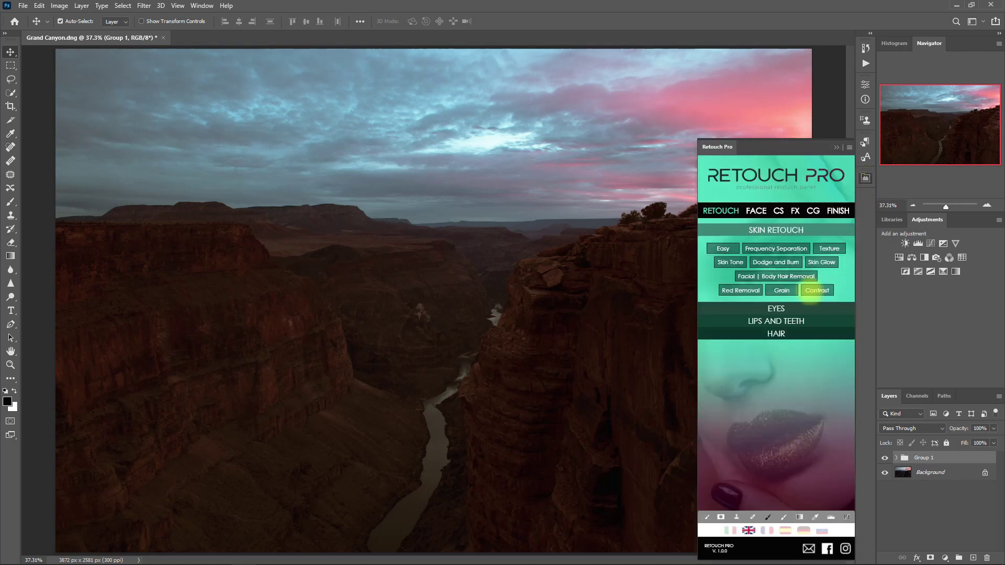
click(840, 210)
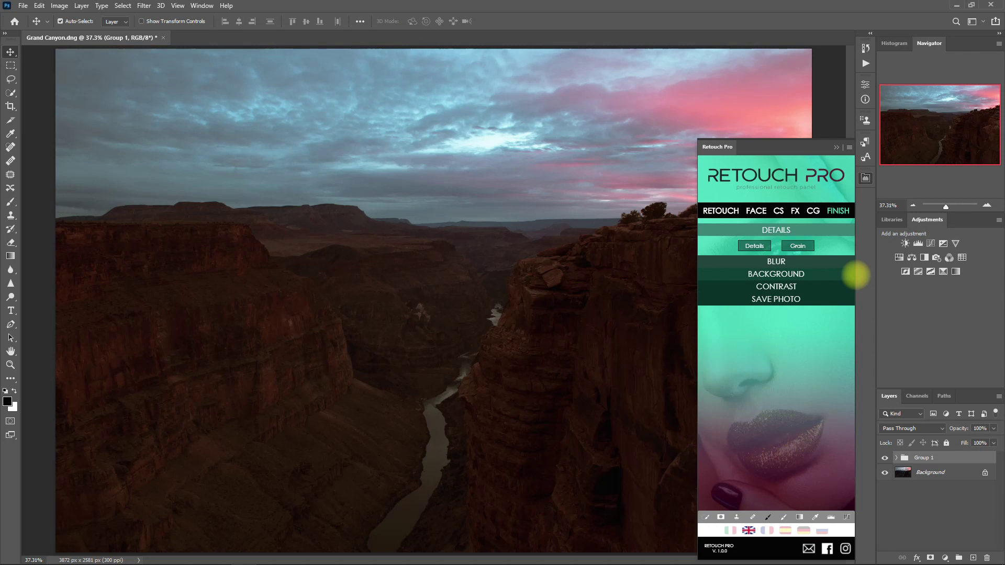
click(754, 246)
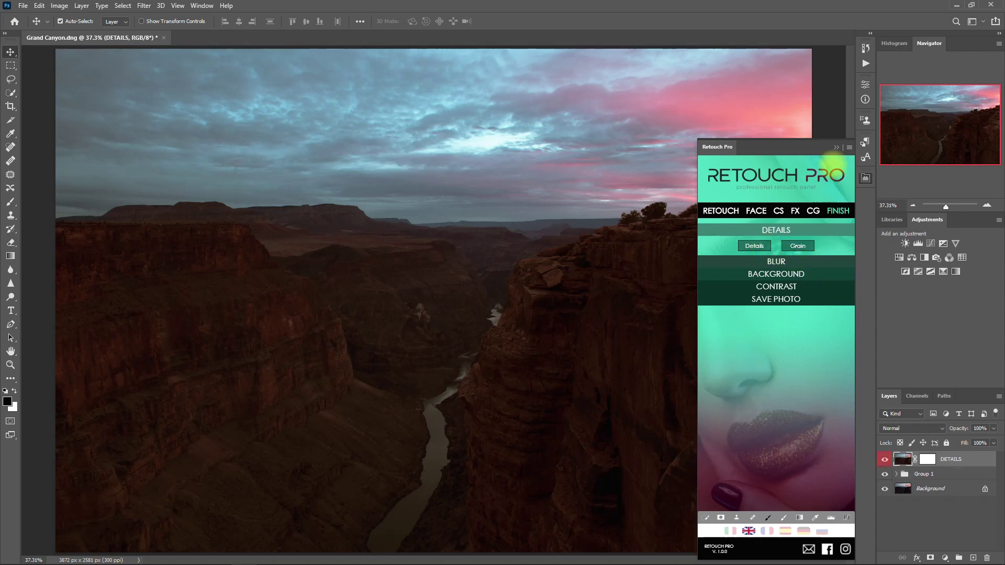
click(836, 147)
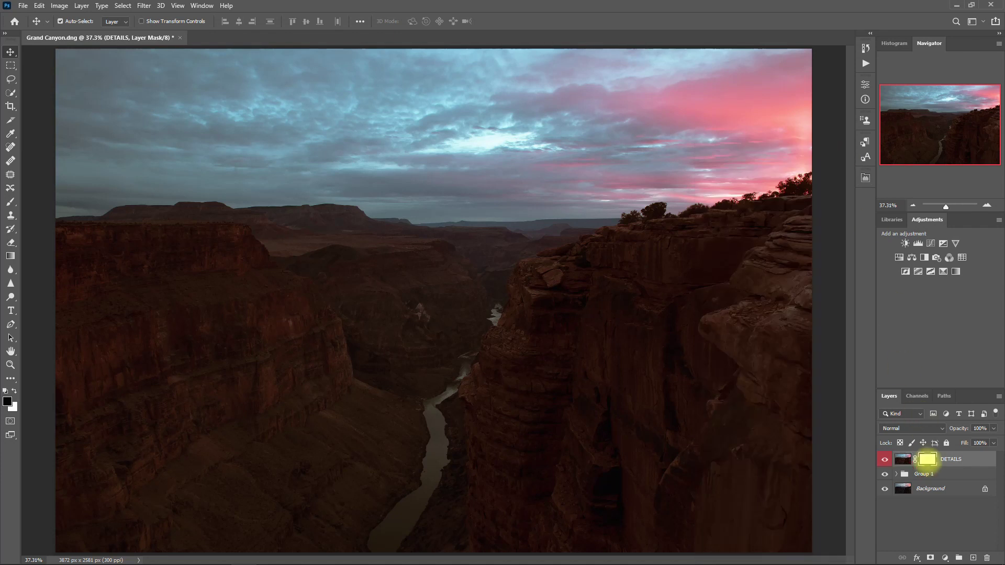
Step: Paint the DETAILS mask with a 500px black brush over parts of the canyon, then toggle the layer to compare
click(11, 202)
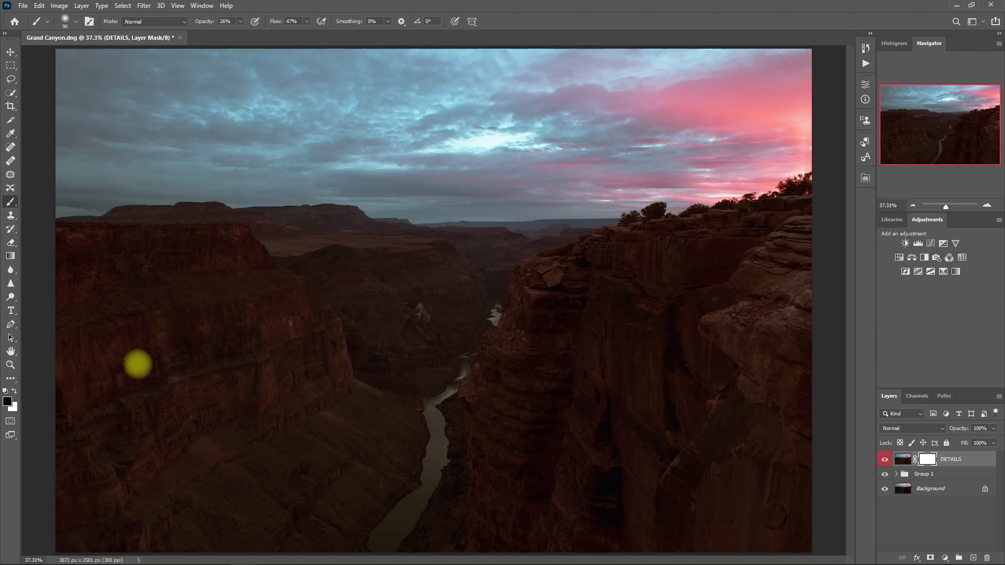
mouse_move(244, 353)
mouse_down()
mouse_move(251, 316)
mouse_move(336, 435)
mouse_move(243, 251)
mouse_move(205, 464)
mouse_move(233, 525)
mouse_move(171, 289)
mouse_move(503, 379)
mouse_move(699, 521)
mouse_move(674, 258)
mouse_move(740, 487)
mouse_move(195, 397)
mouse_move(685, 400)
mouse_move(527, 349)
mouse_up()
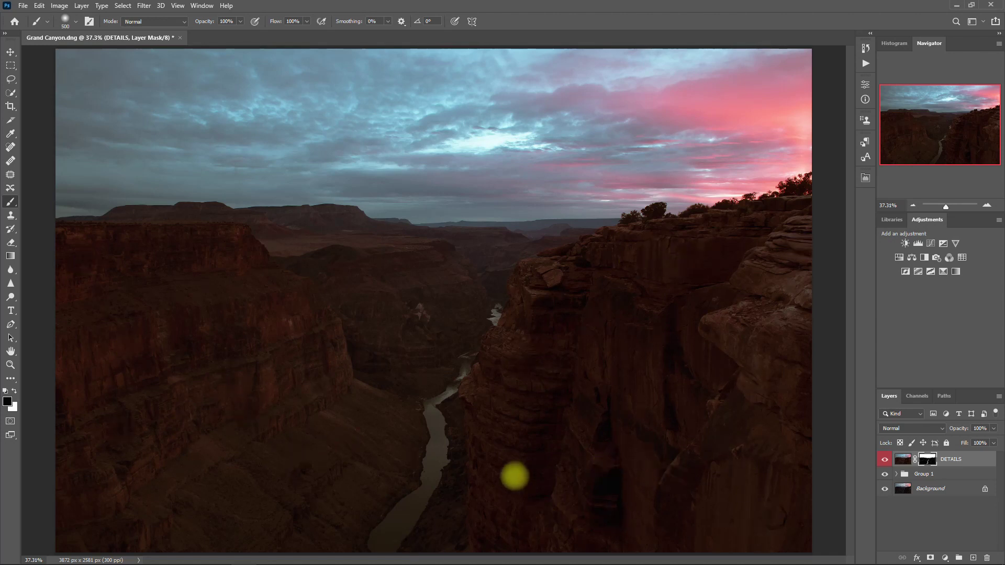
drag(511, 478, 658, 351)
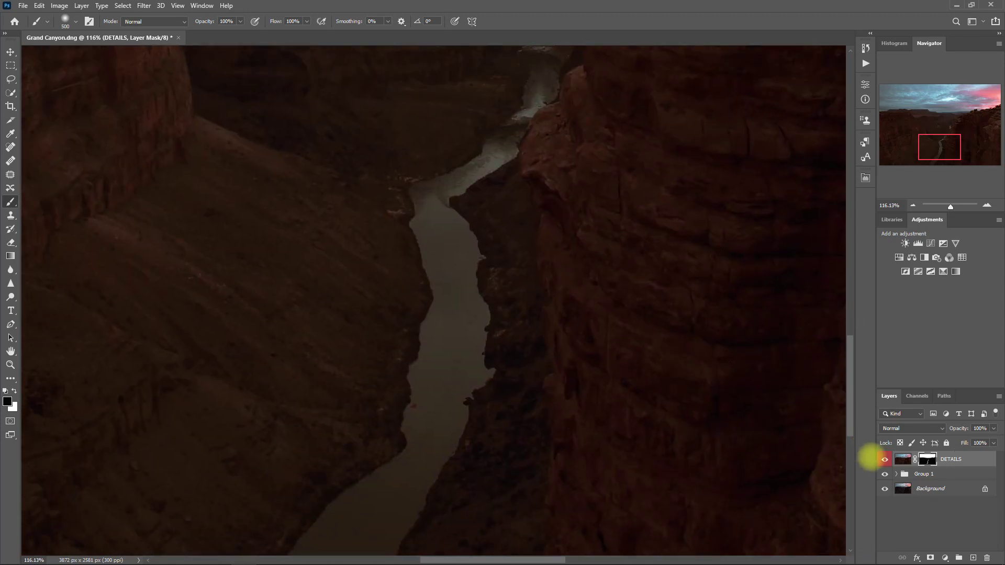
click(885, 460)
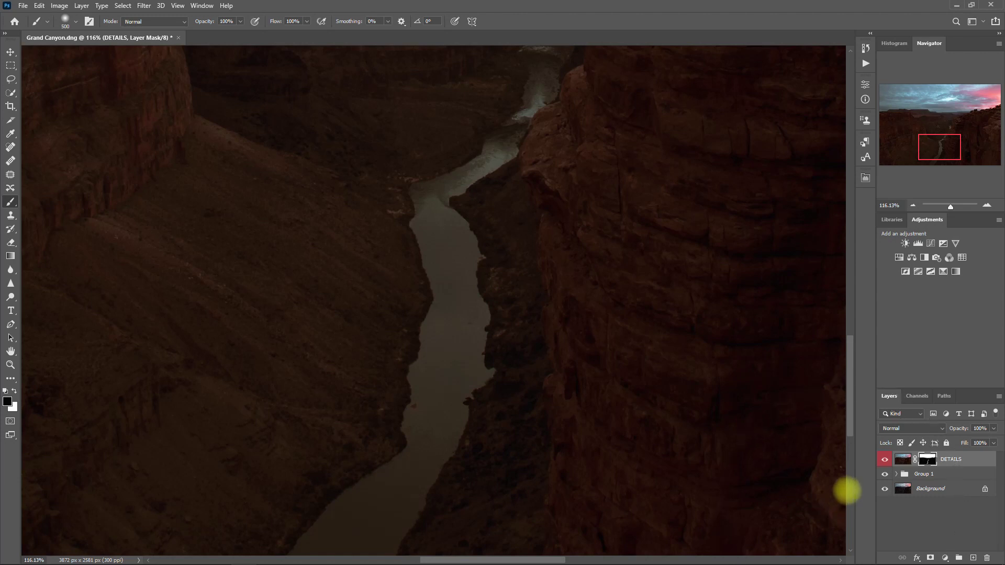
click(885, 460)
click(884, 459)
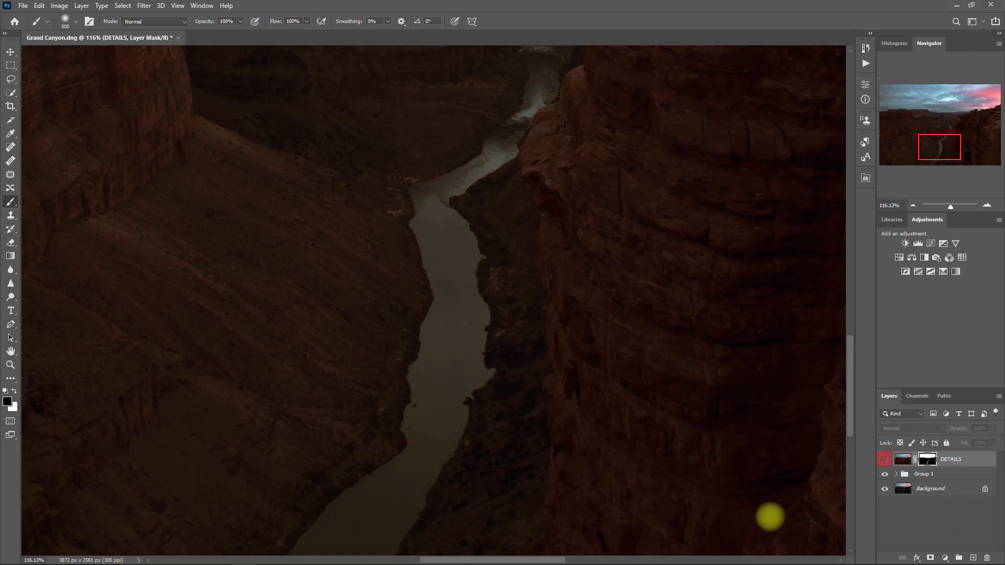
click(884, 459)
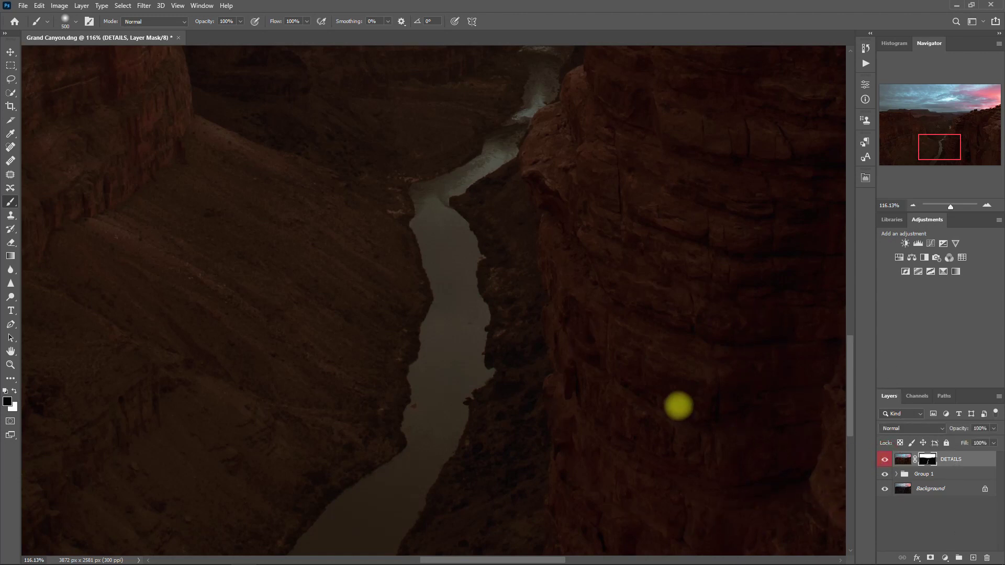
key(ctrl+0)
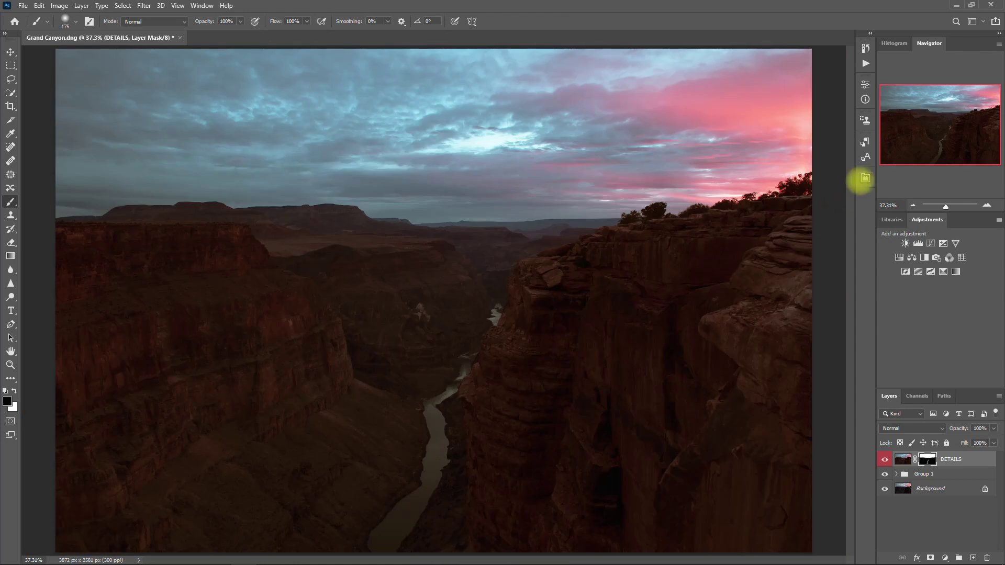
Step: Add the Final Contrast layer from Retouch Pro's FINISH contrast options, then collapse the panel
click(865, 178)
click(838, 210)
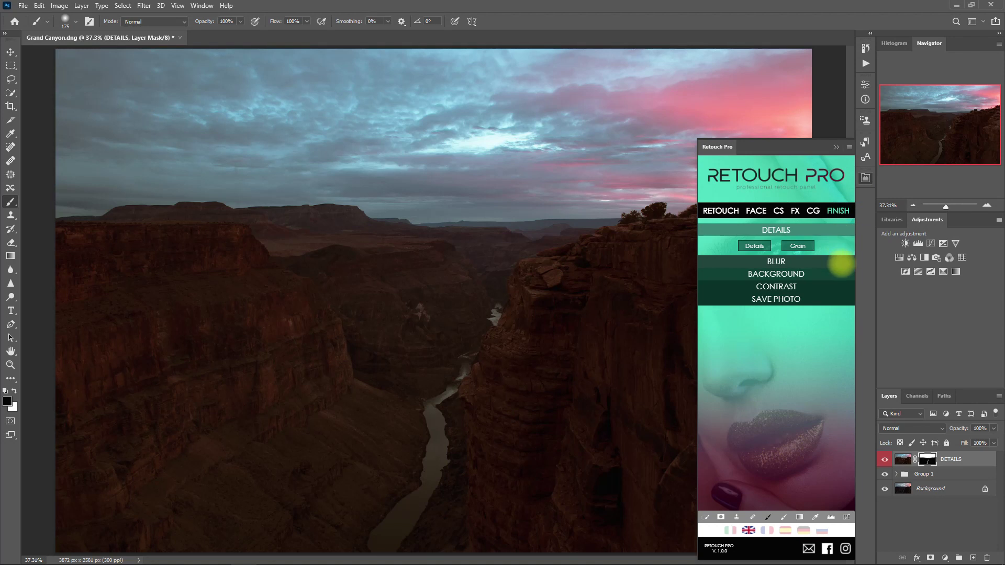
click(796, 286)
click(783, 284)
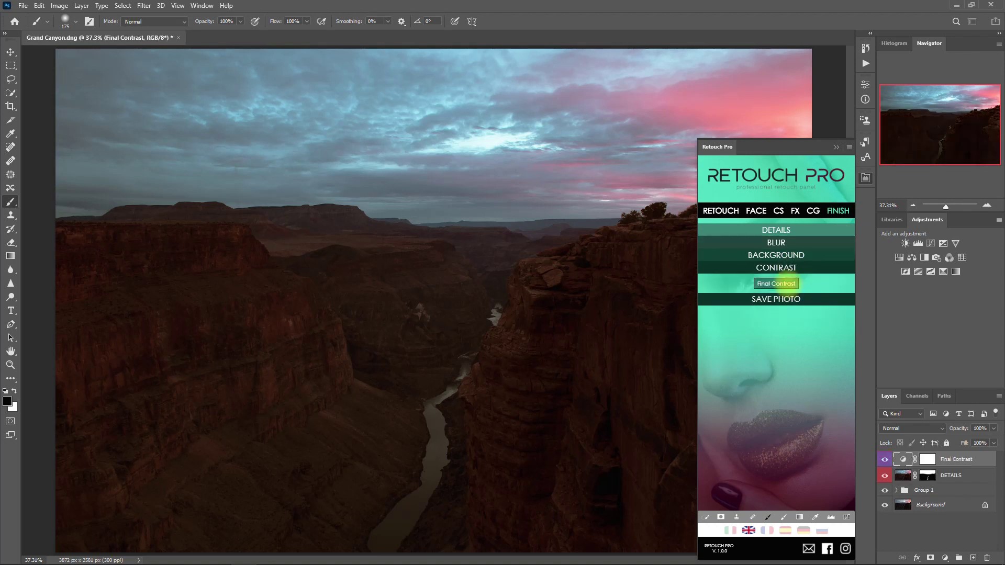
click(836, 147)
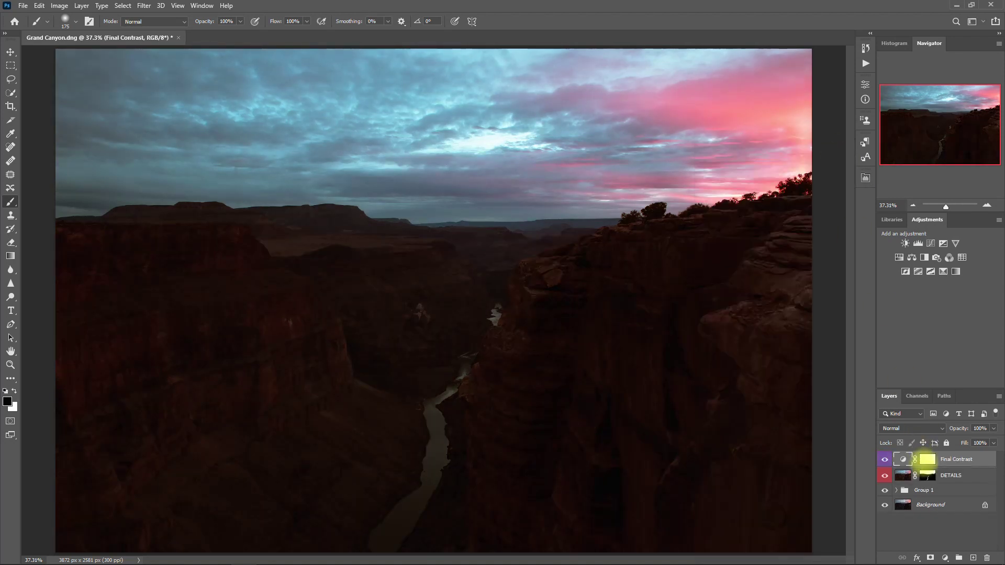
Step: Select the Final Contrast layer mask and toggle the layer off and on to compare
click(928, 460)
click(883, 460)
click(884, 460)
click(883, 461)
click(883, 460)
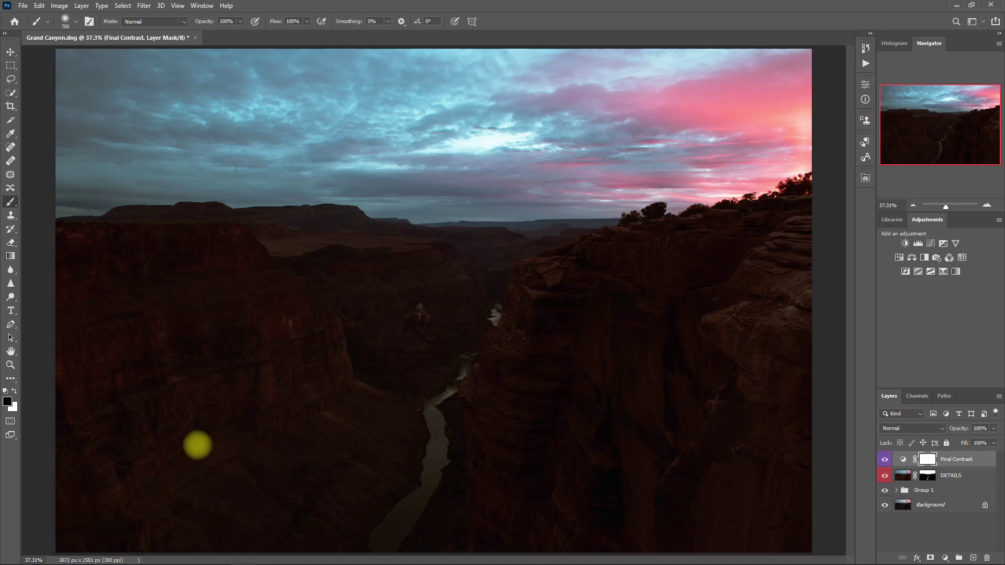
Step: Mask out the contrast on the left canyon wall with a 500px brush, then compare before and after
drag(277, 460, 390, 461)
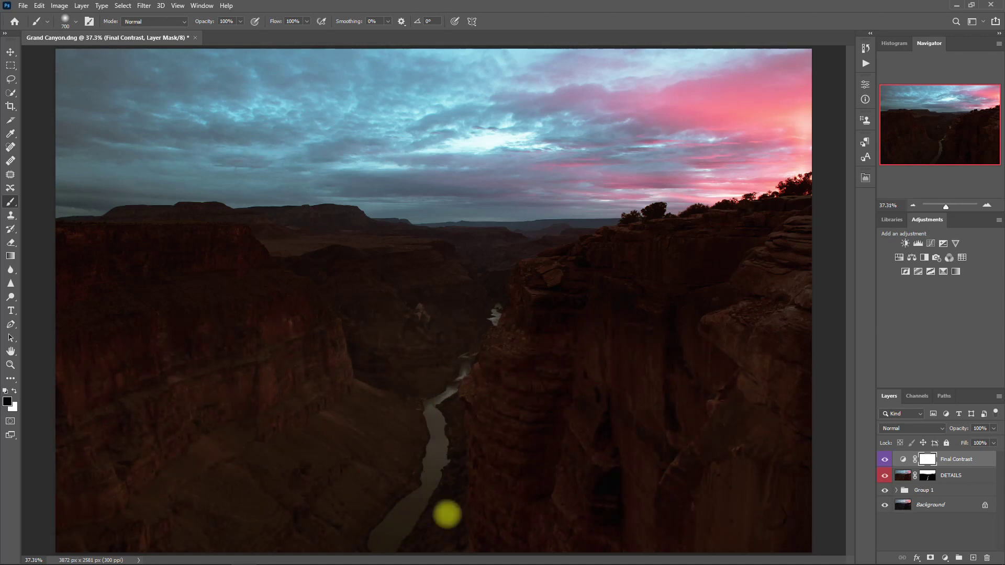
key(bracketleft)
key(bracketleft)
key(bracketleft)
key(bracketleft)
key(bracketleft)
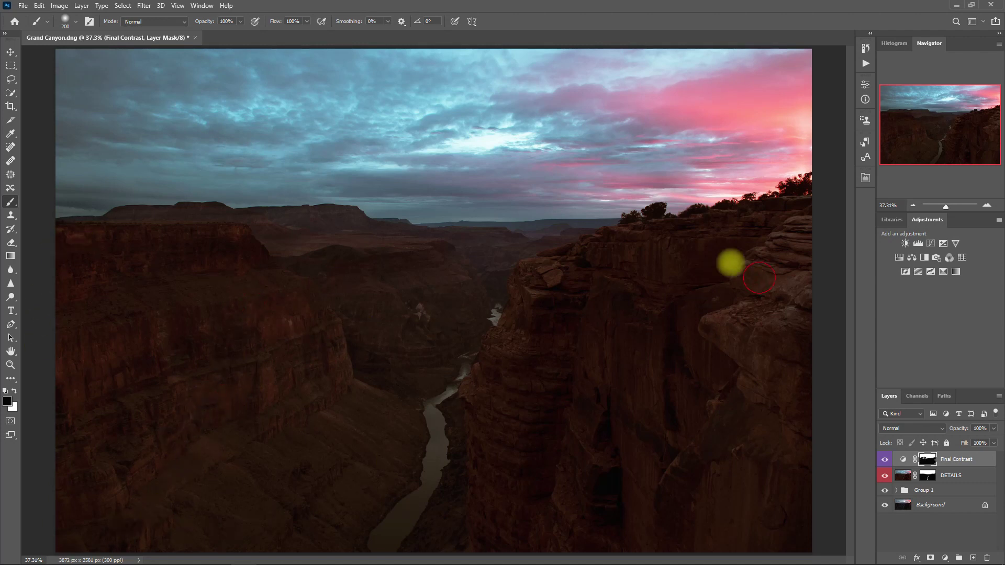
click(885, 460)
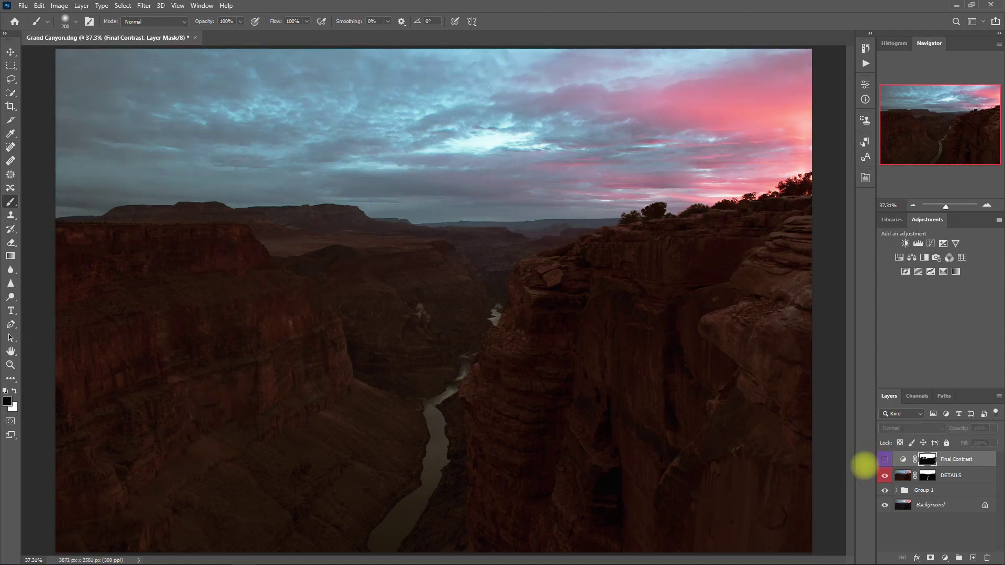
click(885, 460)
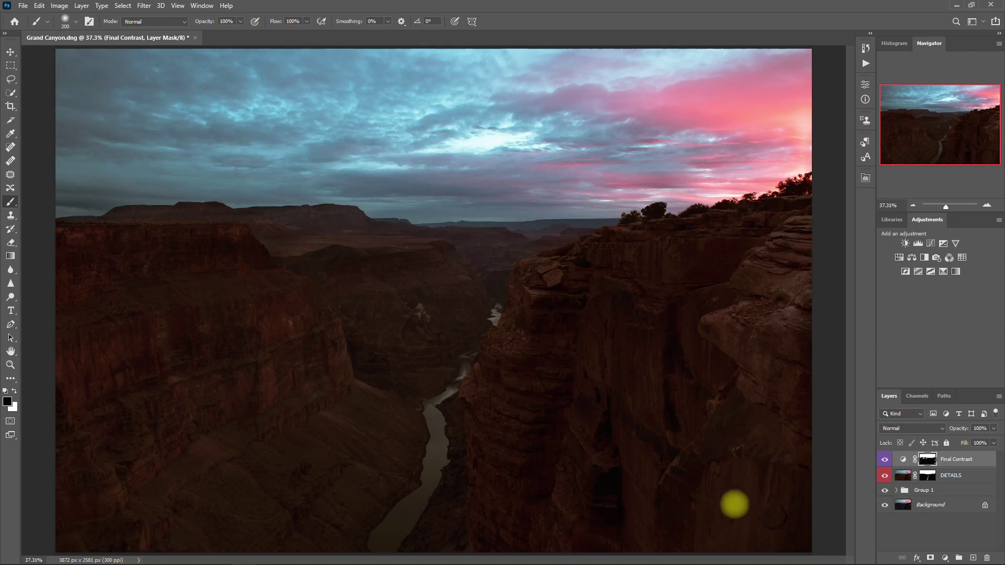
click(885, 459)
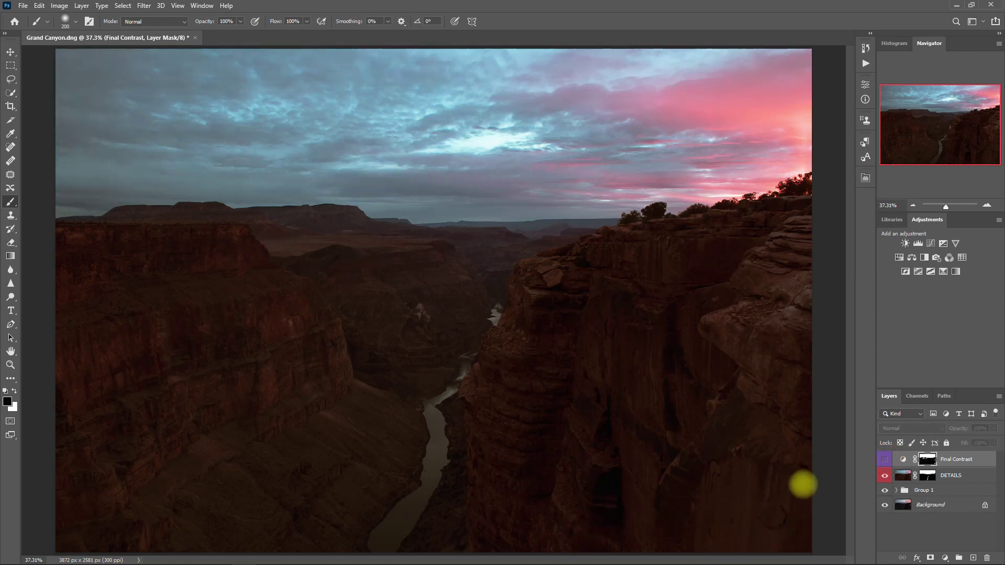
click(885, 459)
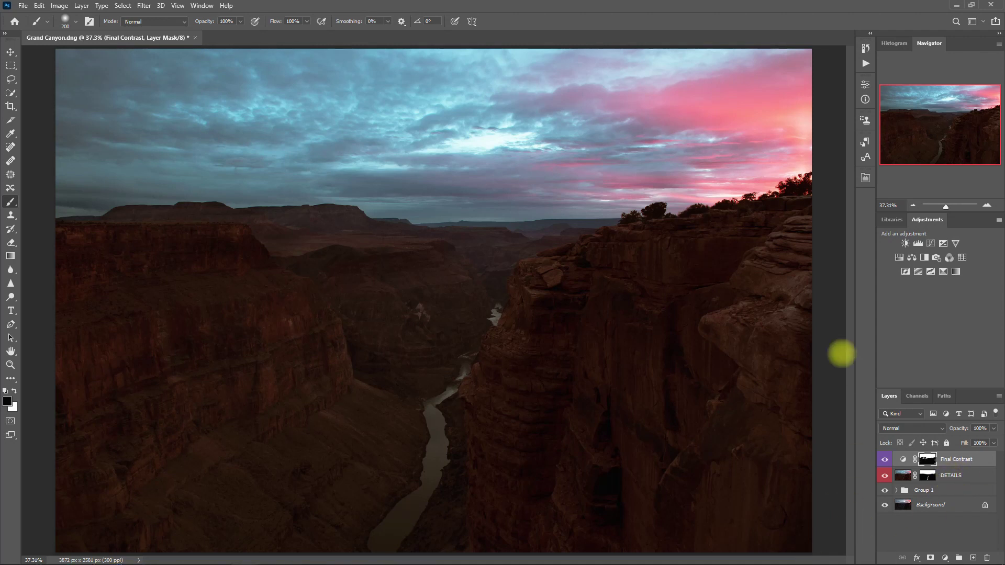
Step: Save the photo for web from Retouch Pro as Grand-Canyon.jpg in the Pictures library
click(865, 178)
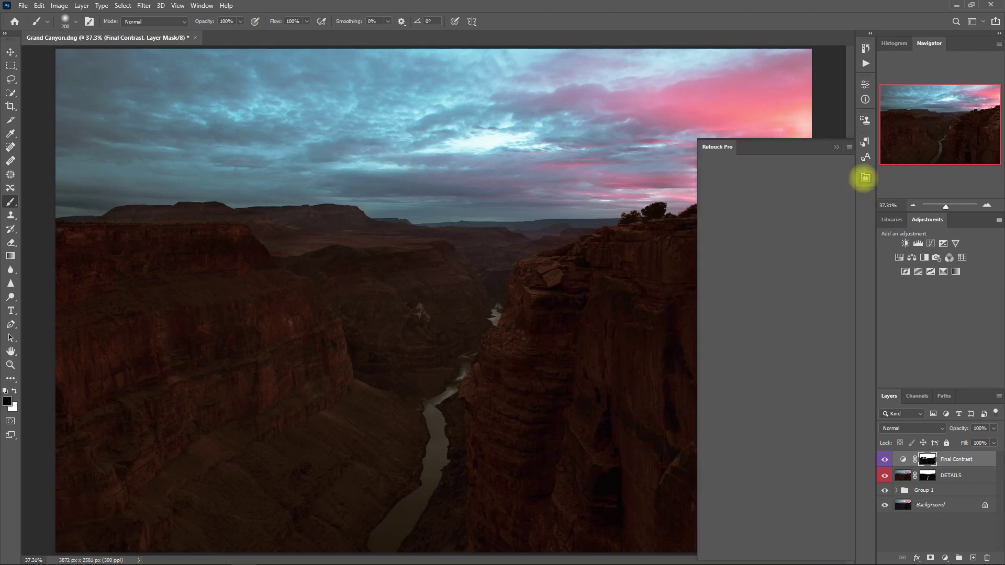
click(837, 211)
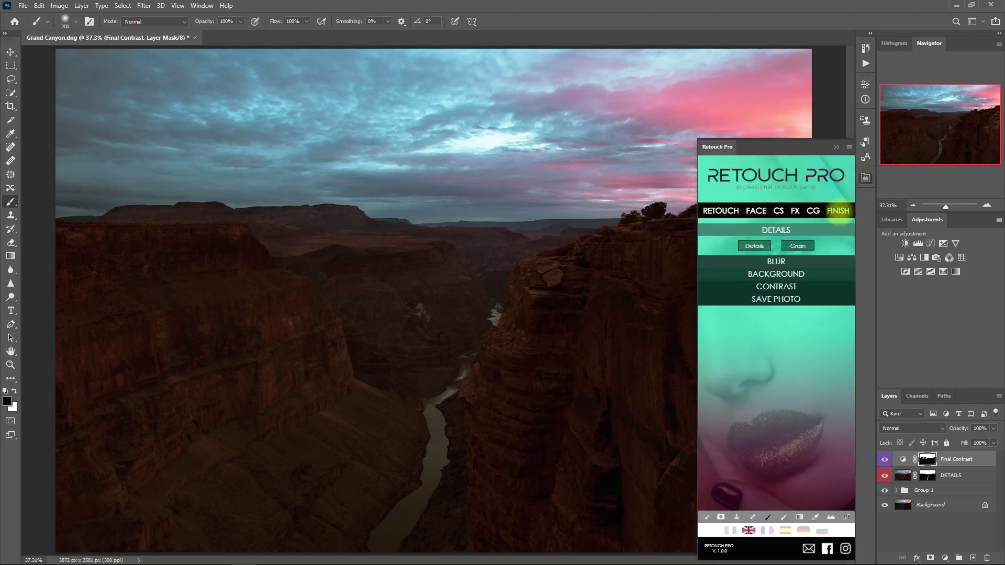
click(776, 281)
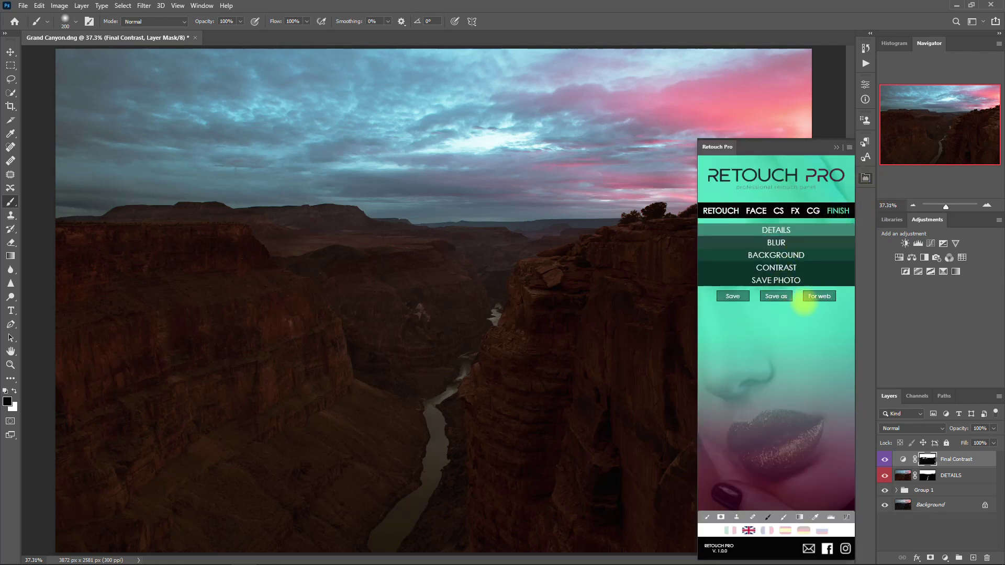
click(819, 296)
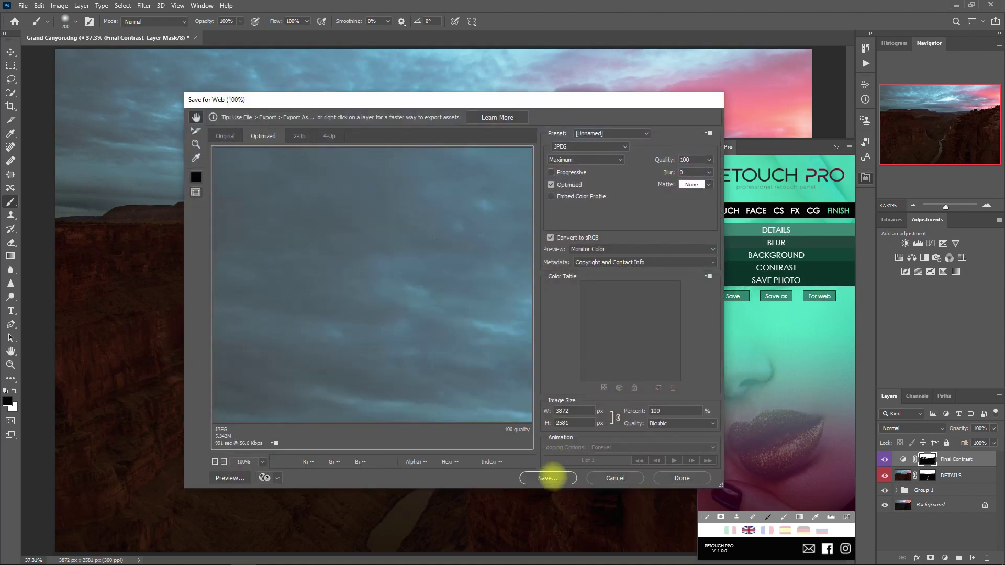
click(548, 478)
click(214, 219)
double_click(282, 184)
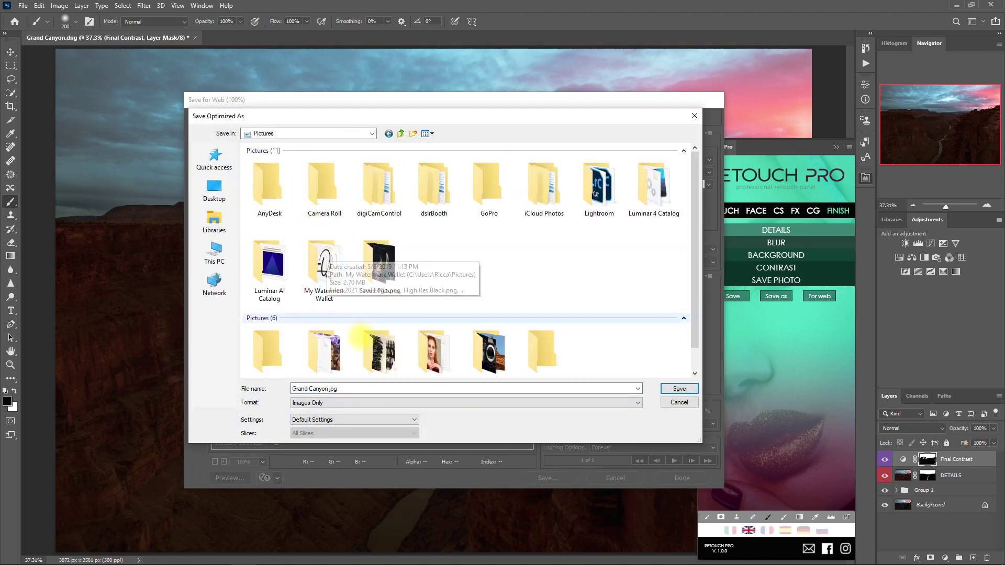
click(679, 389)
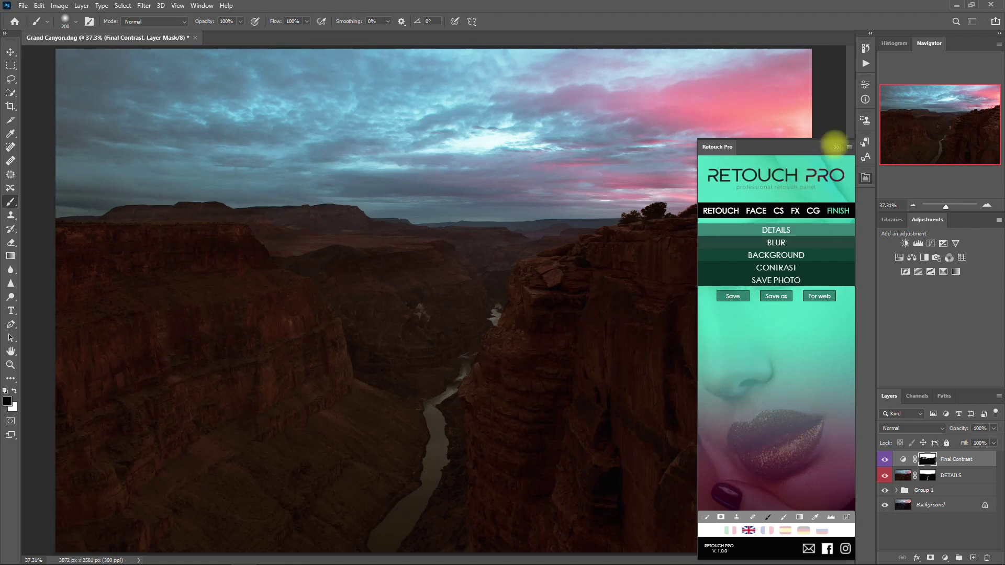
Step: Apply Retouch Pro's FX SUNSET preset to the village photo and toggle the Looks group to compare
click(836, 147)
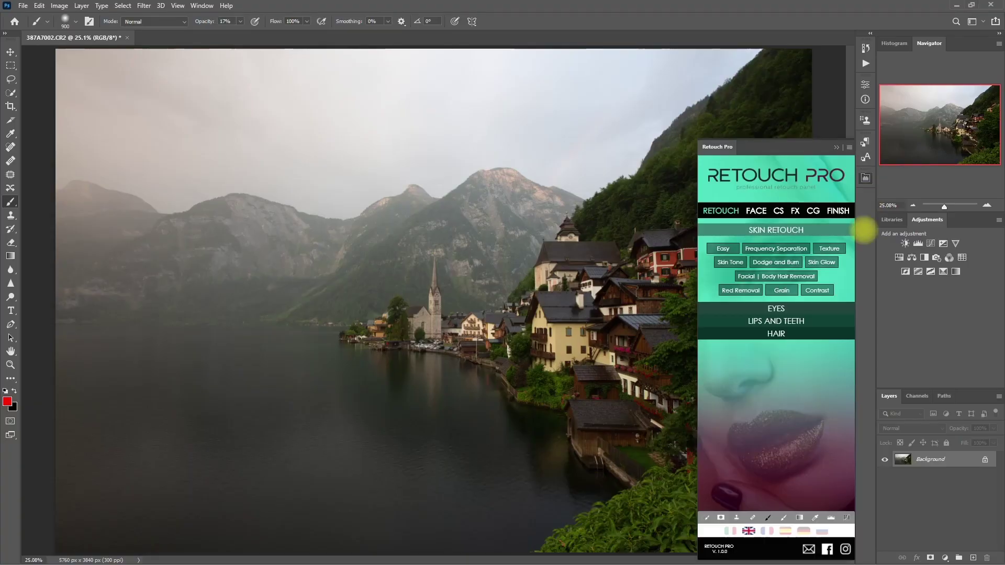
click(795, 211)
click(833, 231)
click(719, 270)
click(837, 147)
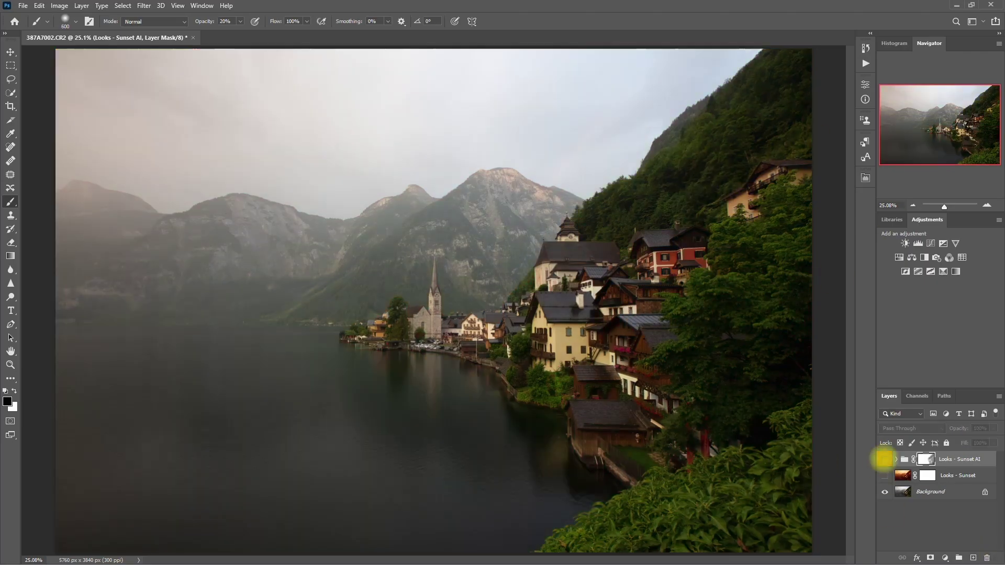
click(884, 460)
click(885, 460)
click(885, 460)
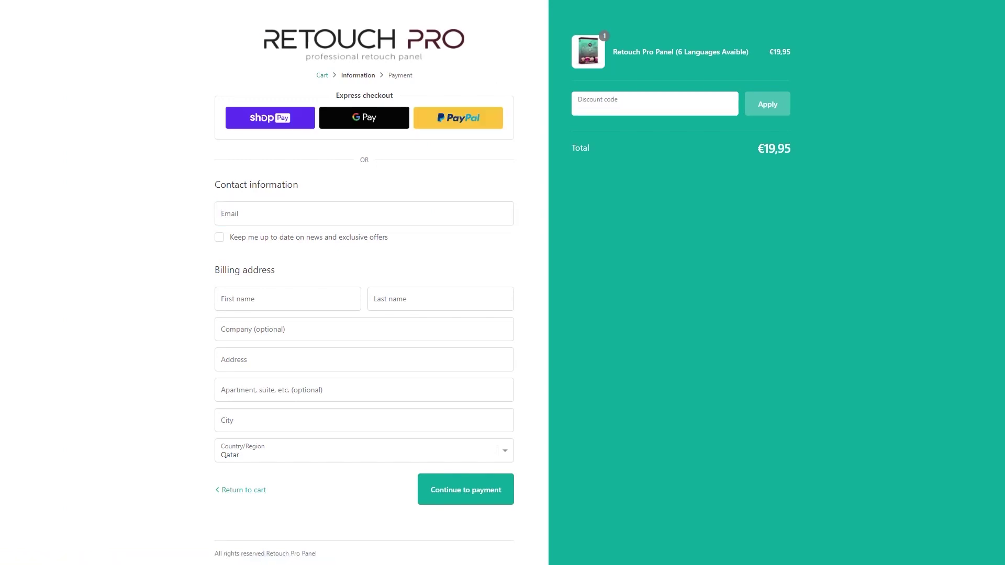
Step: Enter and apply the 5% discount coupon code, bringing the total to €18,96
click(654, 104)
text(OMARRAS)
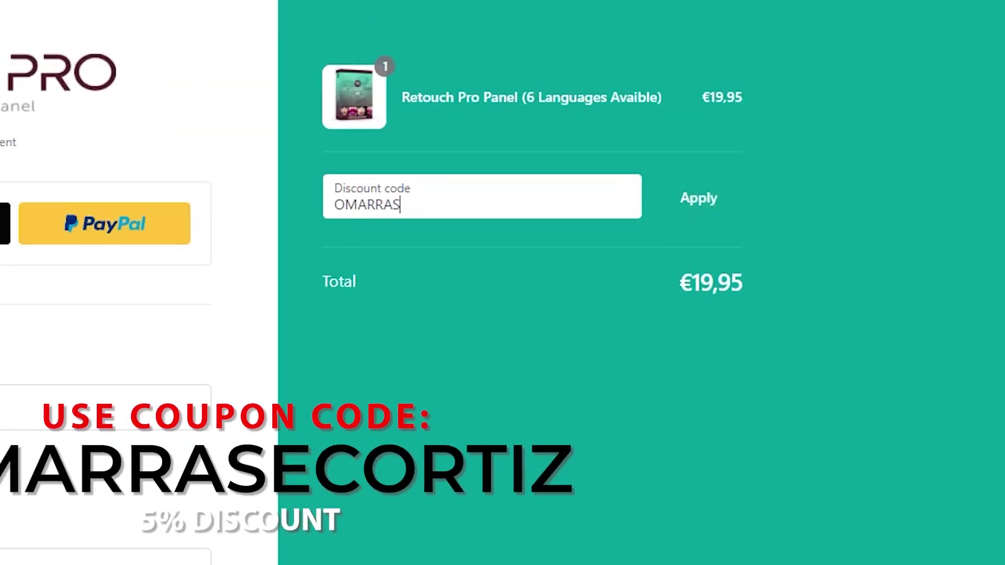
text(ECORTIZ)
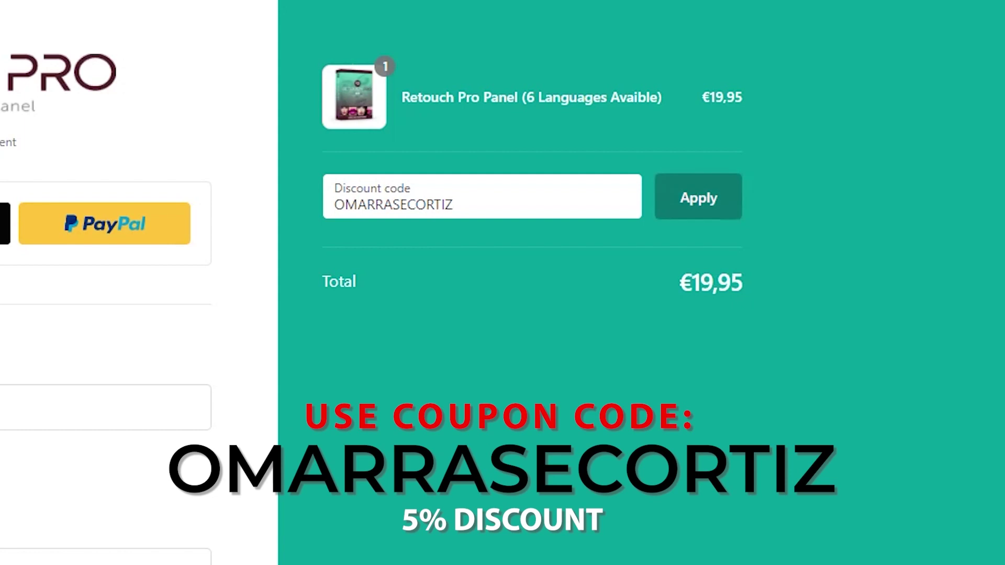
key(Return)
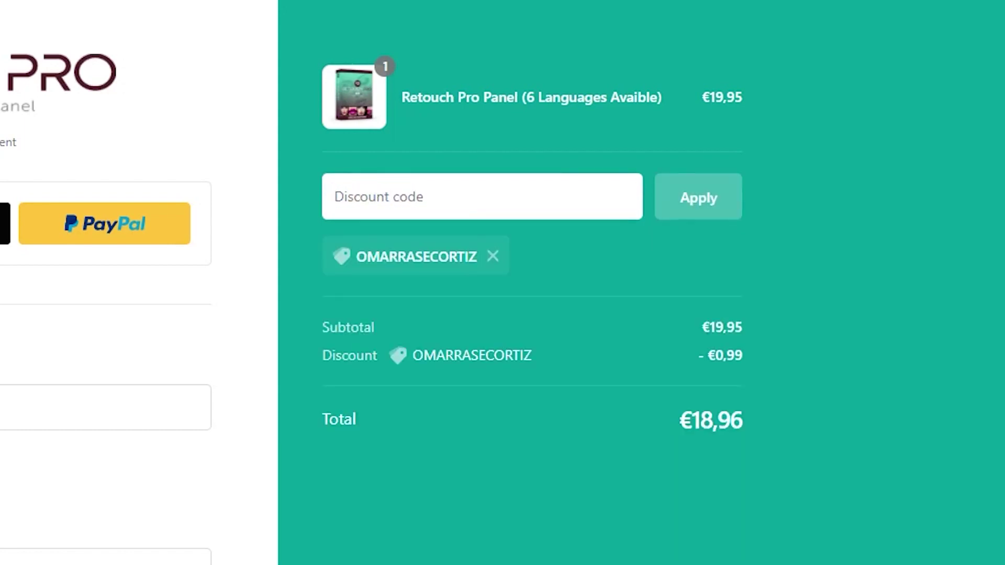